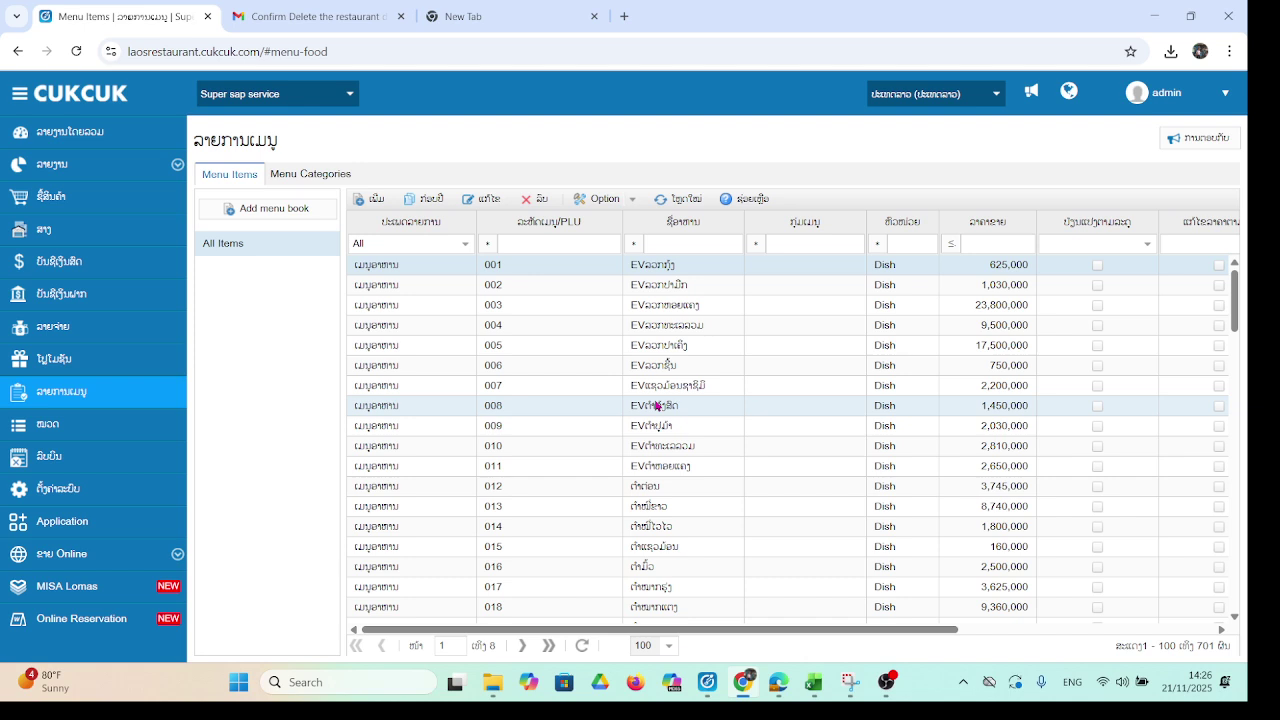
Step: Look over the menu item list and the exported menu workbook in Excel, and return to the list in Chrome
click(656, 405)
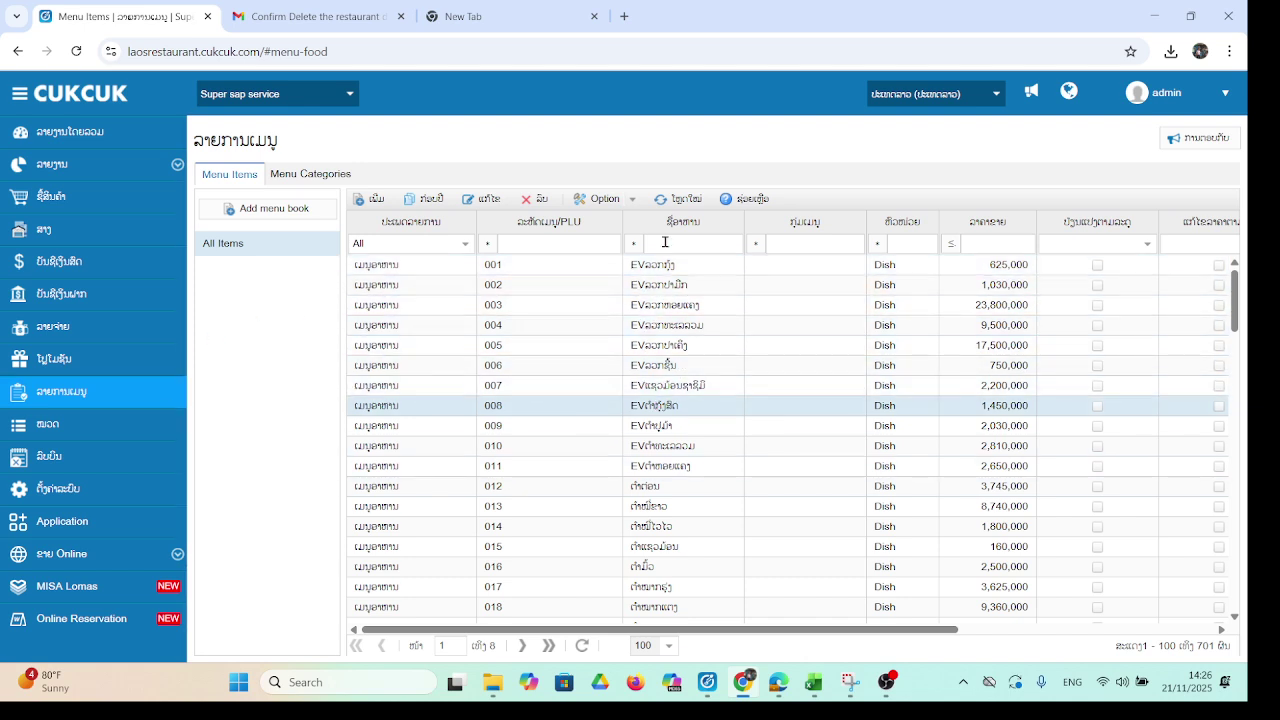
click(633, 201)
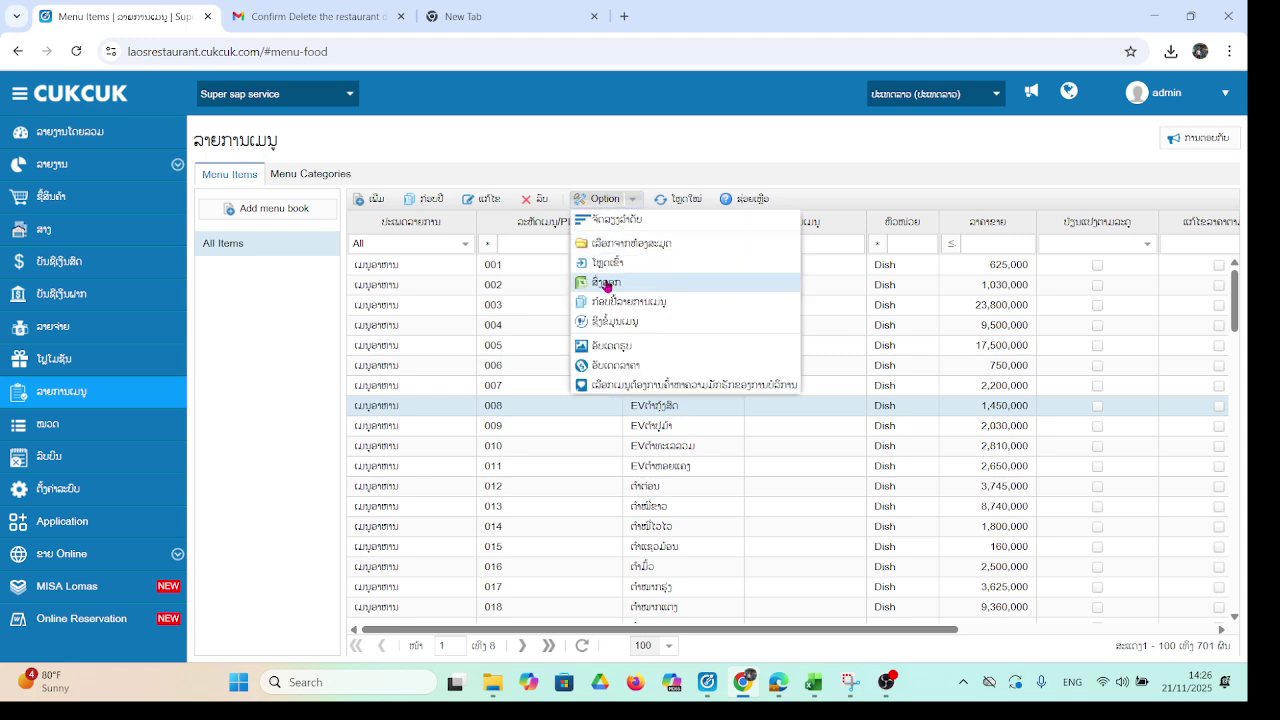
click(826, 484)
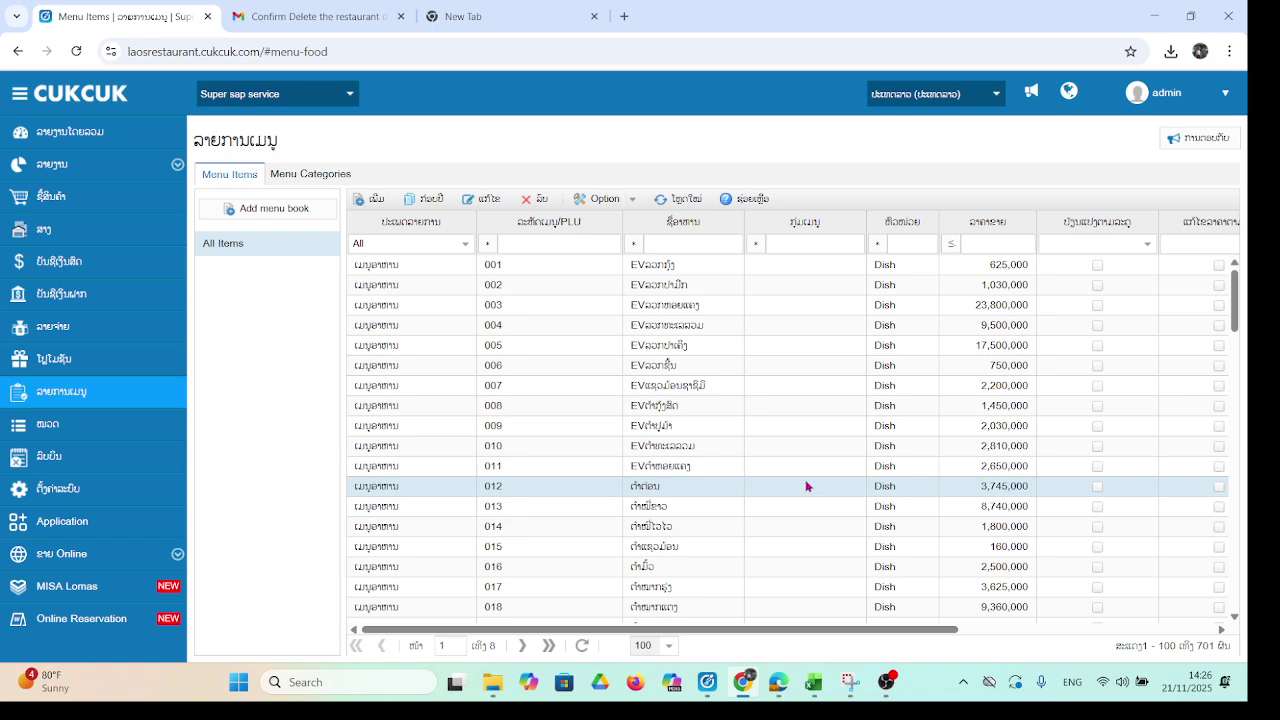
click(813, 682)
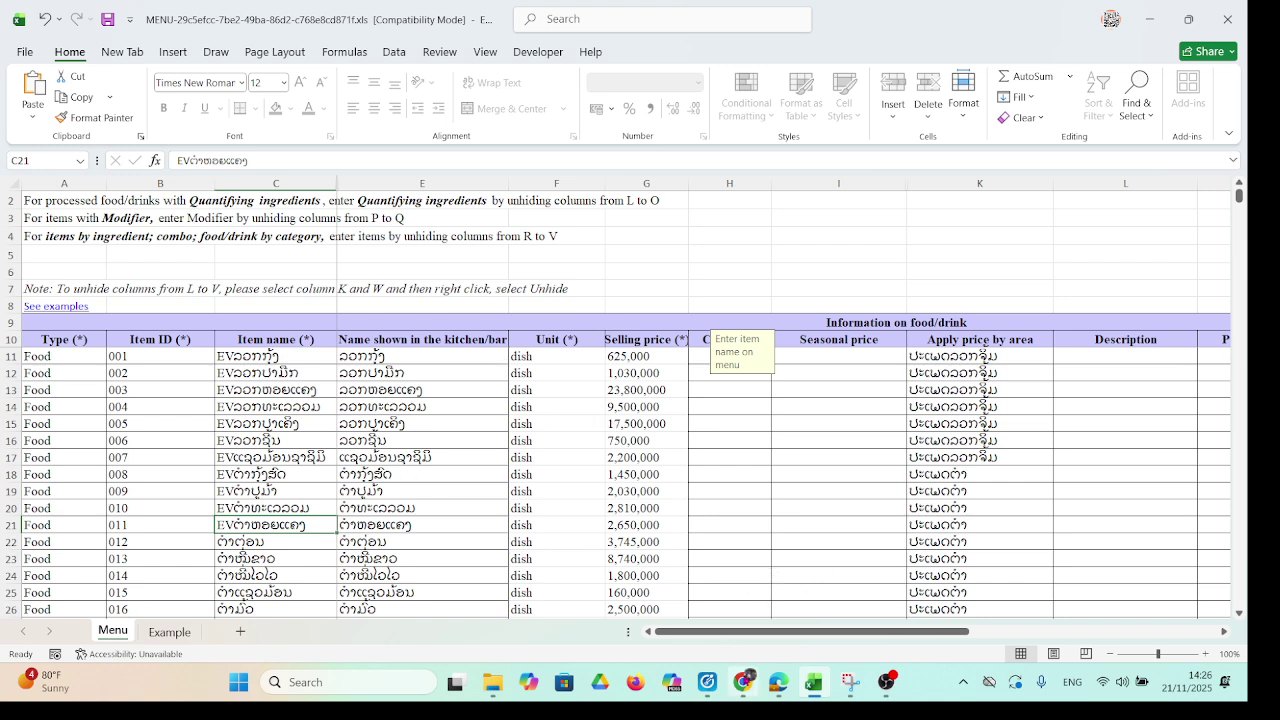
click(745, 682)
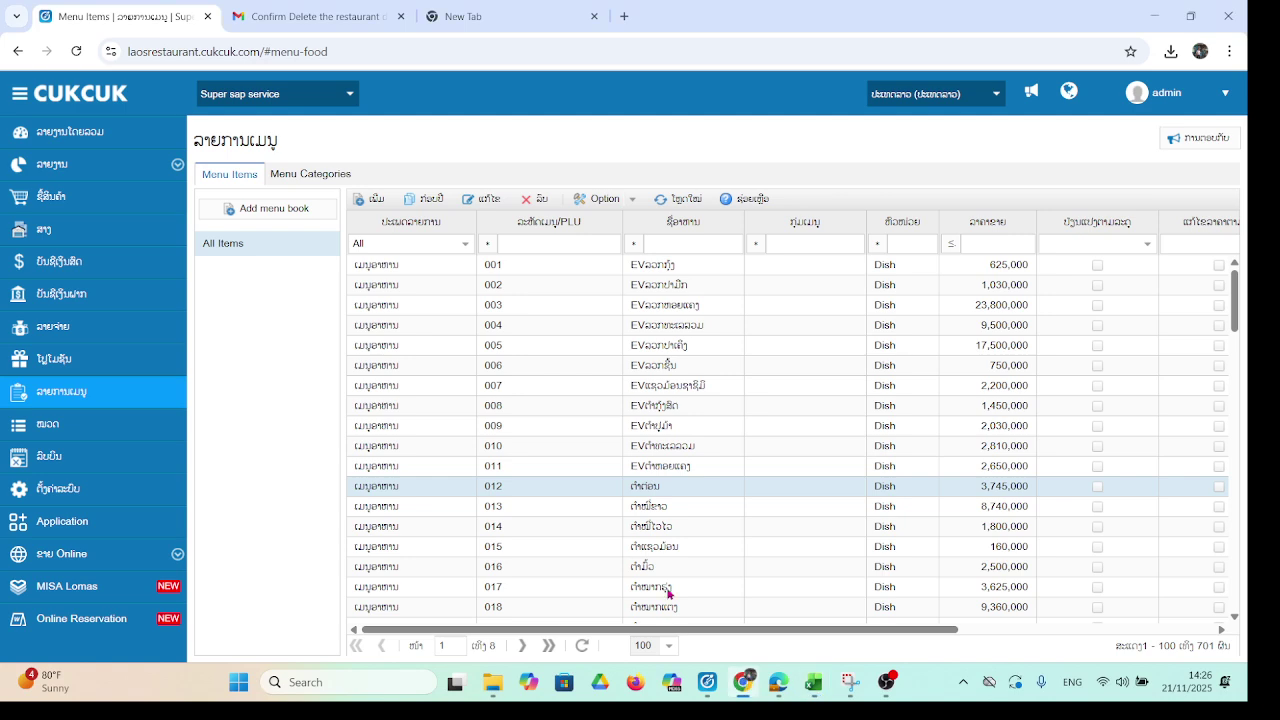
Step: Open menu item 001 for editing, review its general information and save it
click(513, 269)
double_click(513, 269)
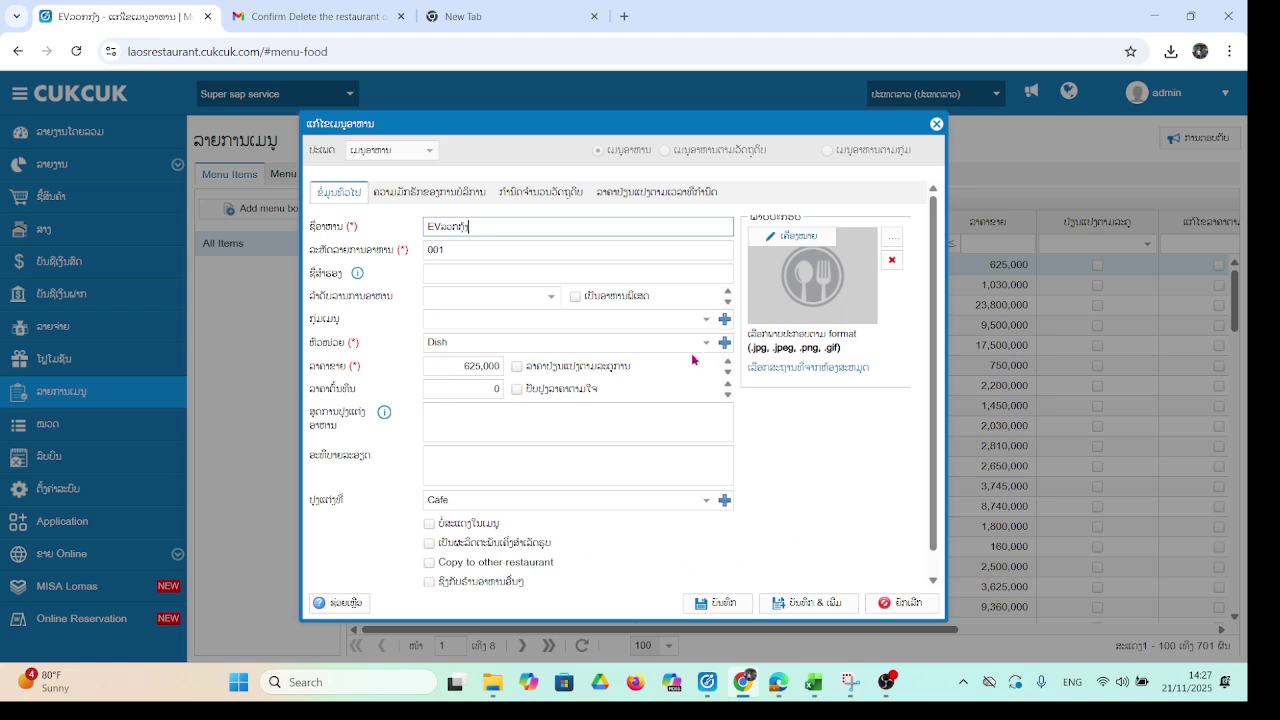
click(718, 603)
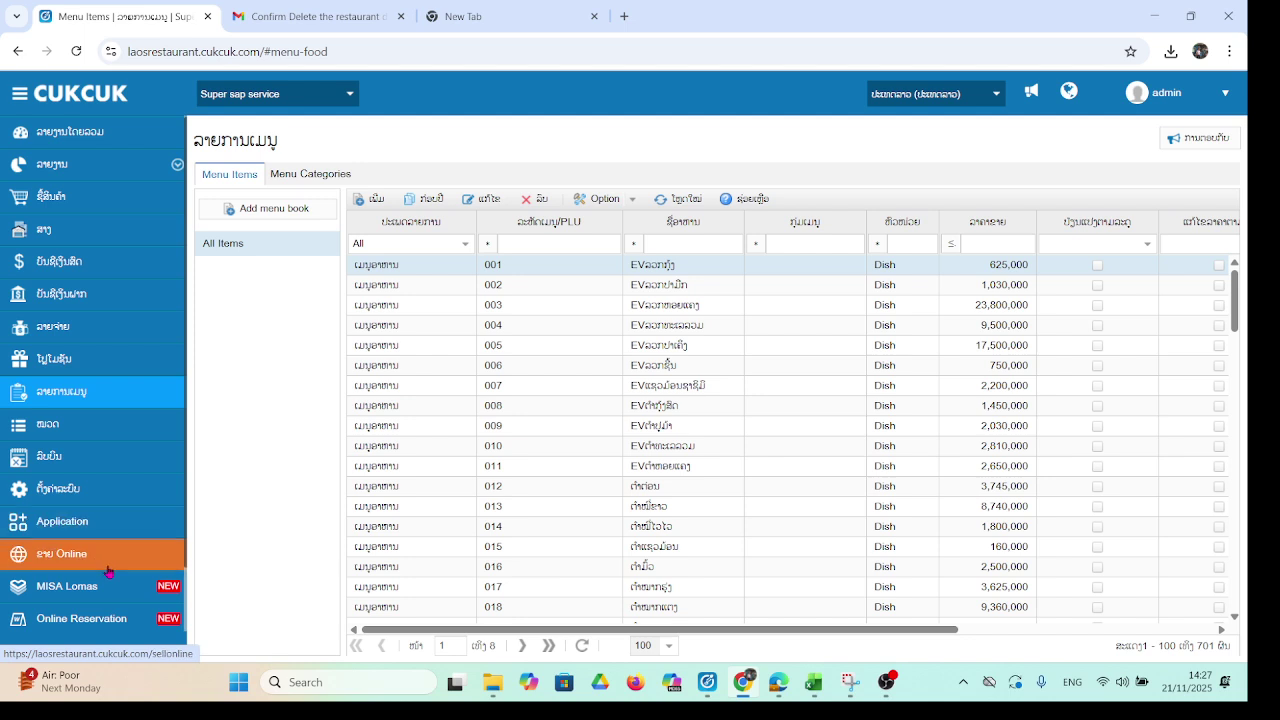
Step: Open the at-table ordering settings under online sales and start adding items to the self-order menu
click(79, 556)
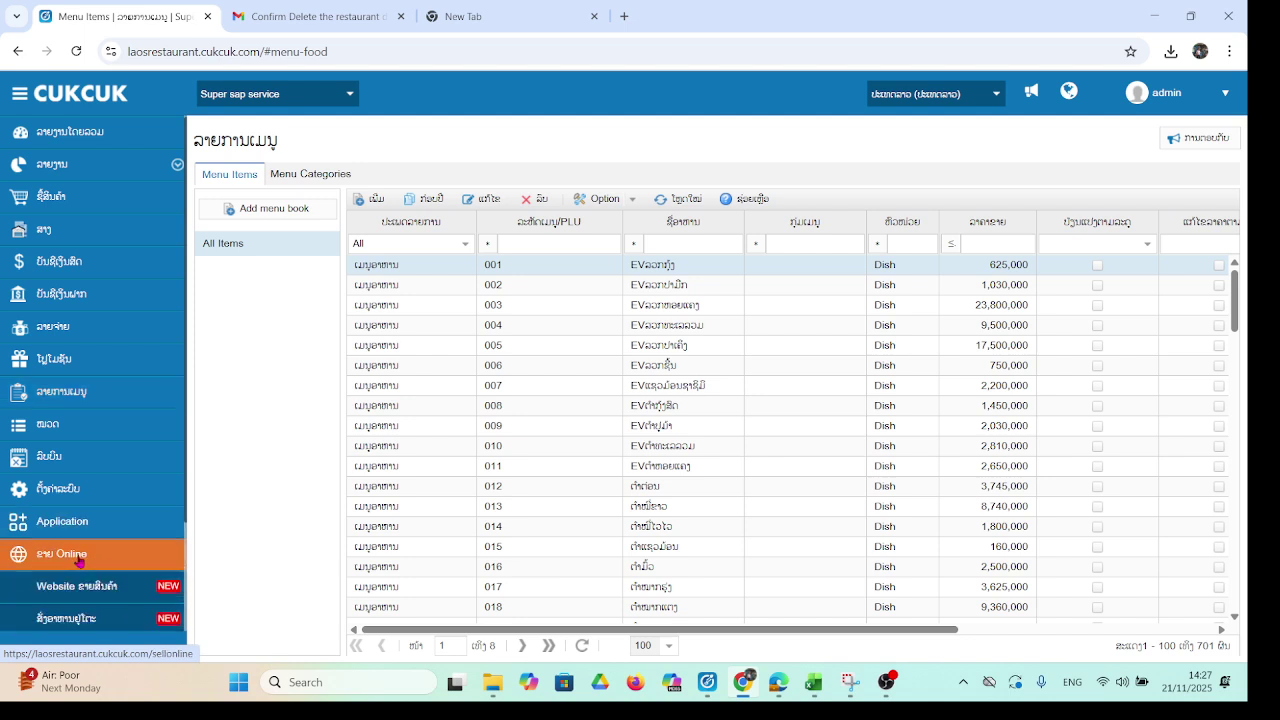
click(93, 620)
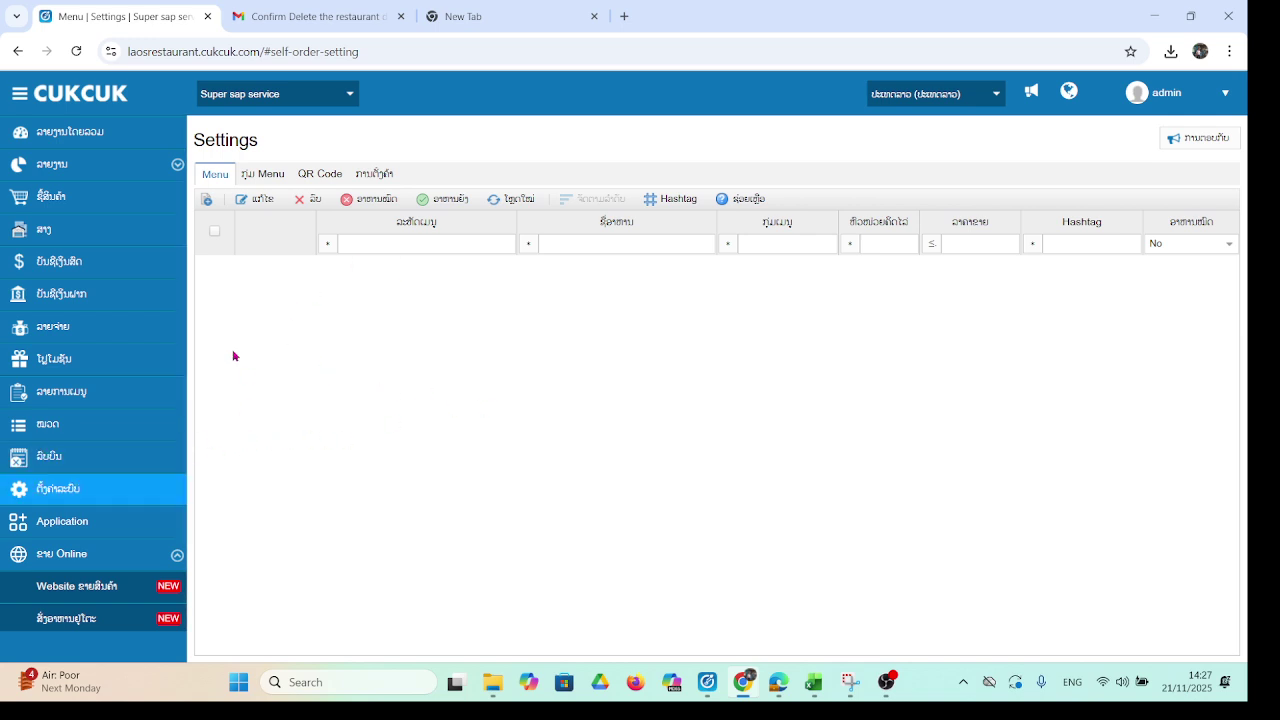
click(207, 199)
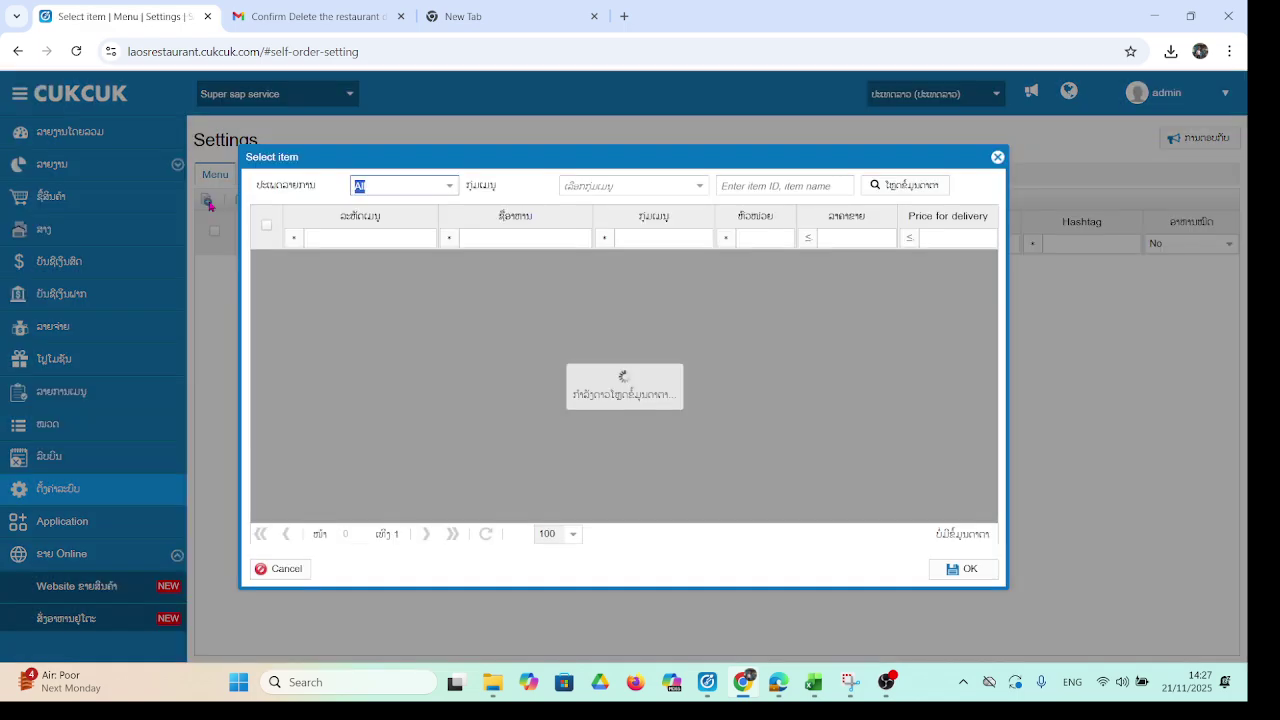
Step: Filter the selectable items by names containing "ev"
click(266, 226)
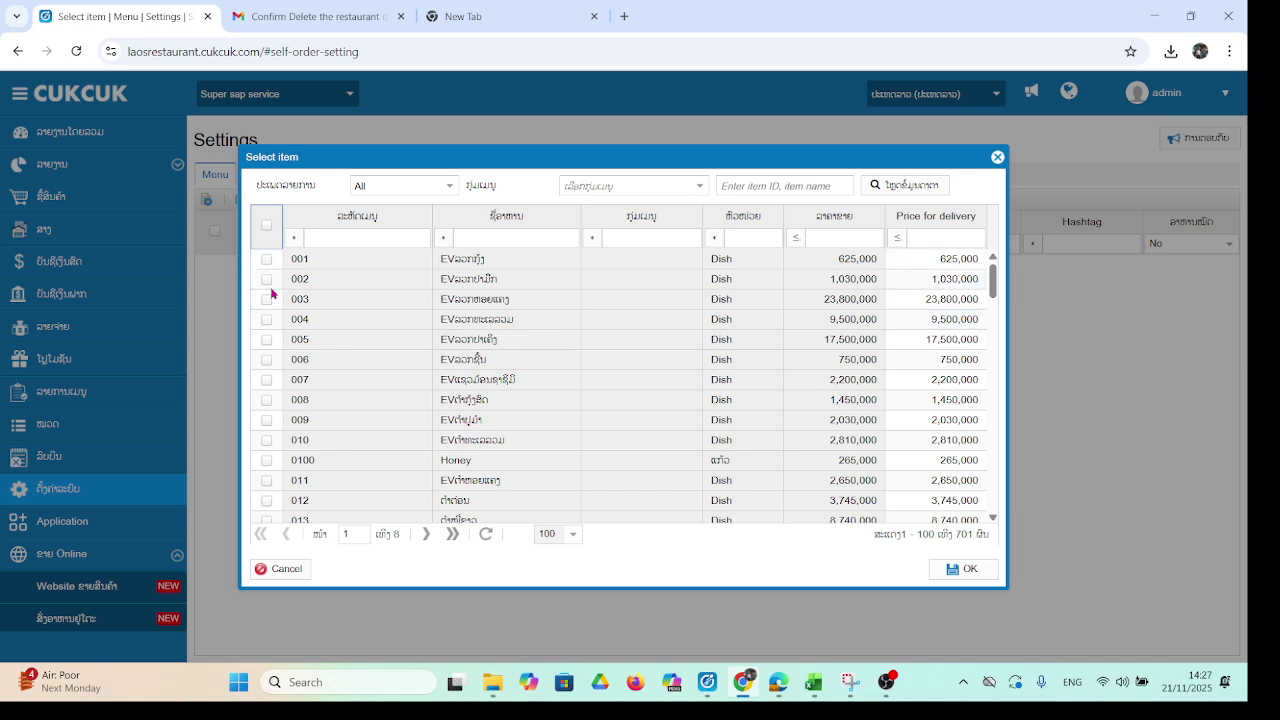
click(477, 236)
text(ev)
key(Return)
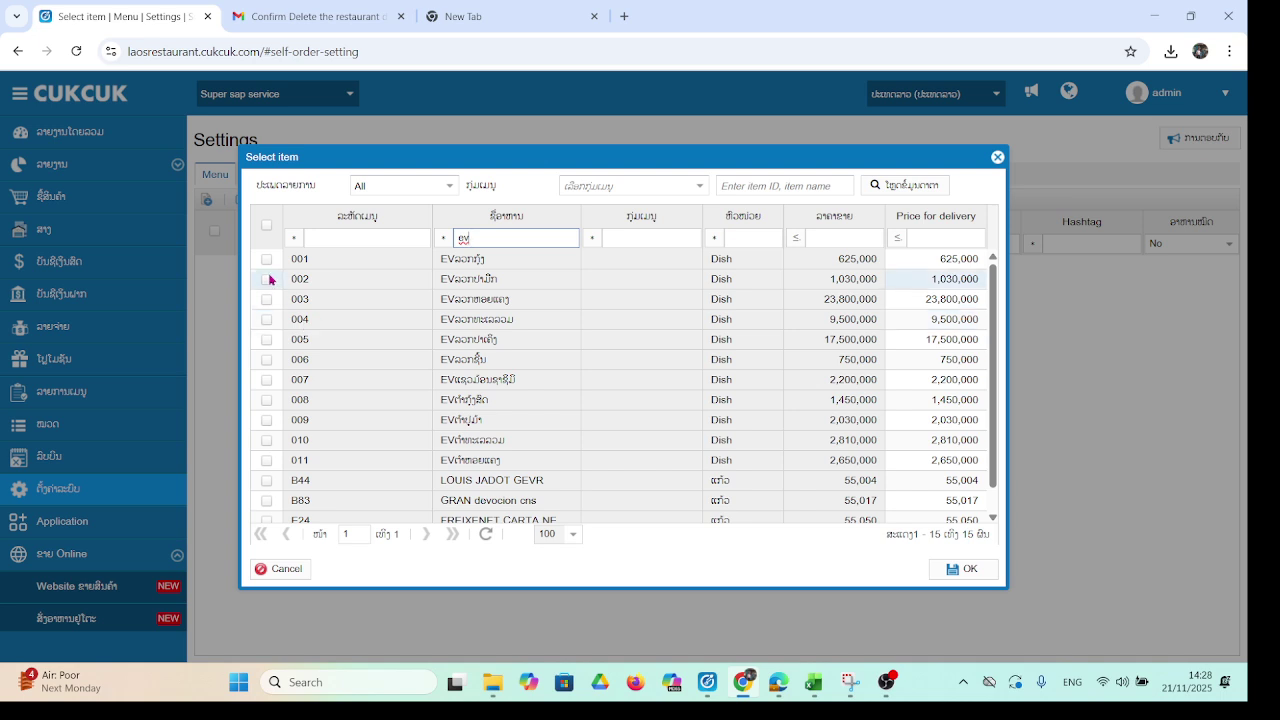
Step: Select items 001 through 011 and add them to the self-order menu
click(267, 259)
click(267, 279)
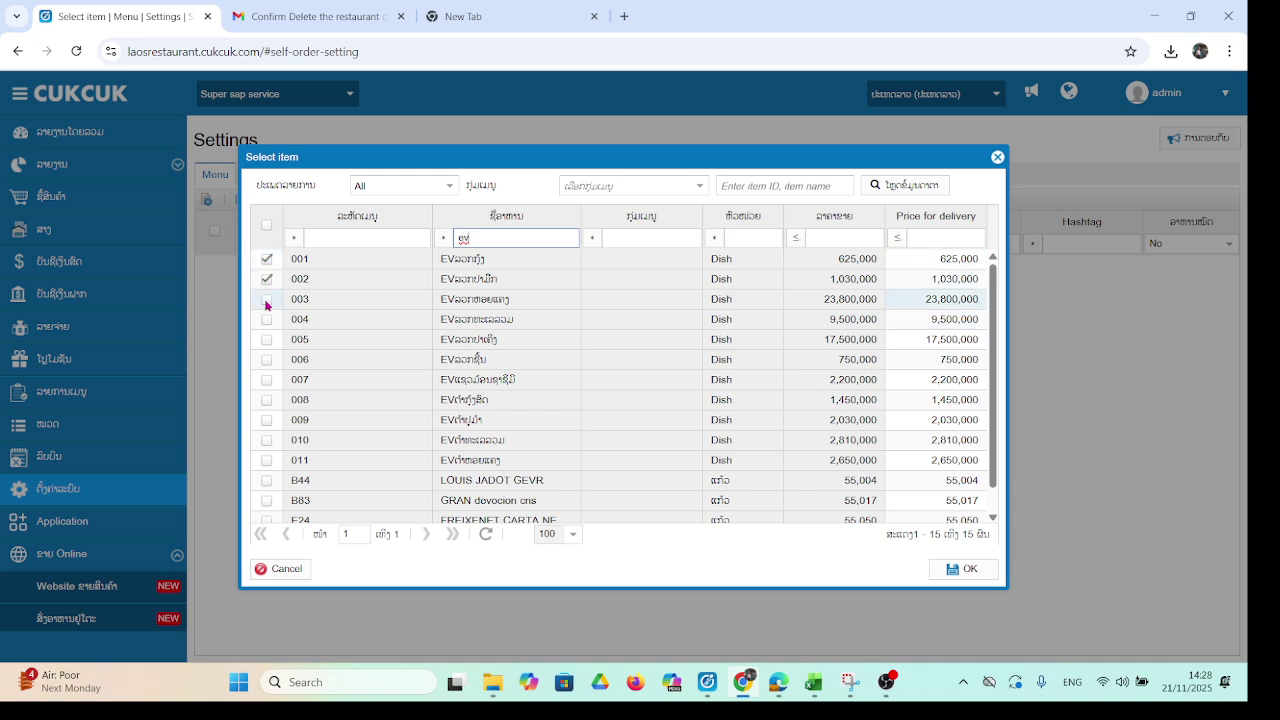
click(267, 319)
click(267, 339)
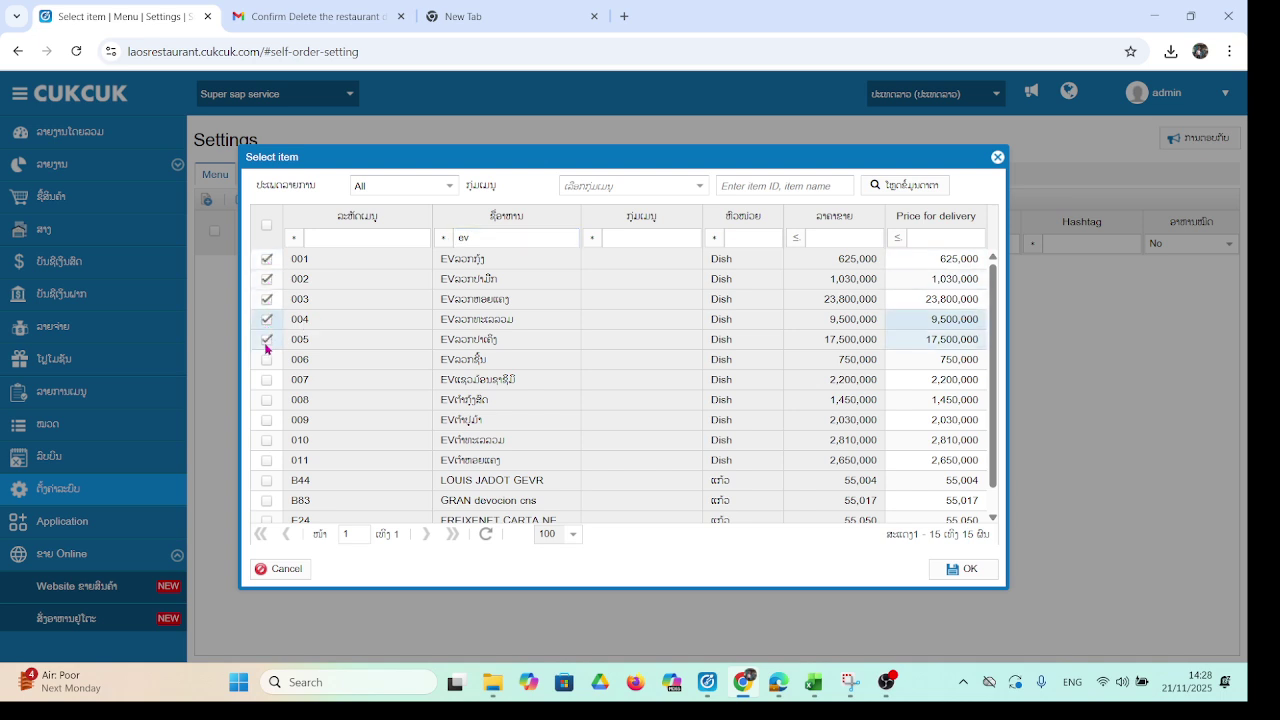
click(267, 379)
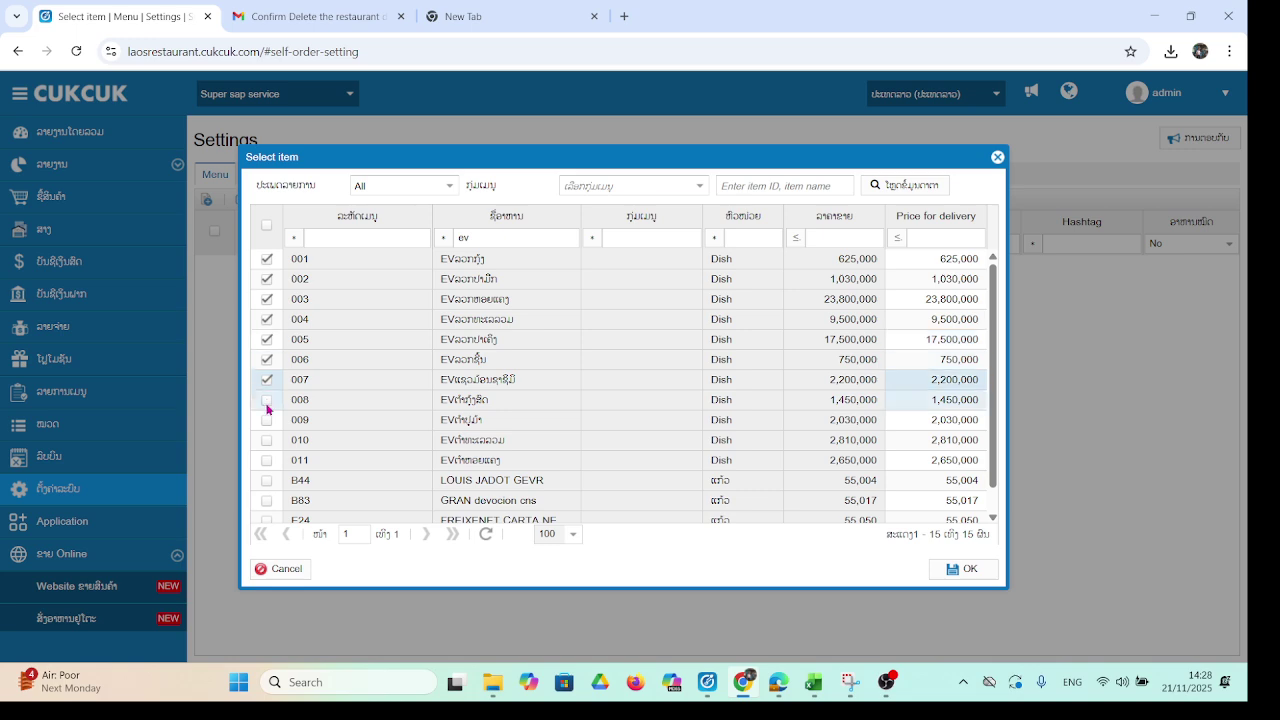
click(267, 419)
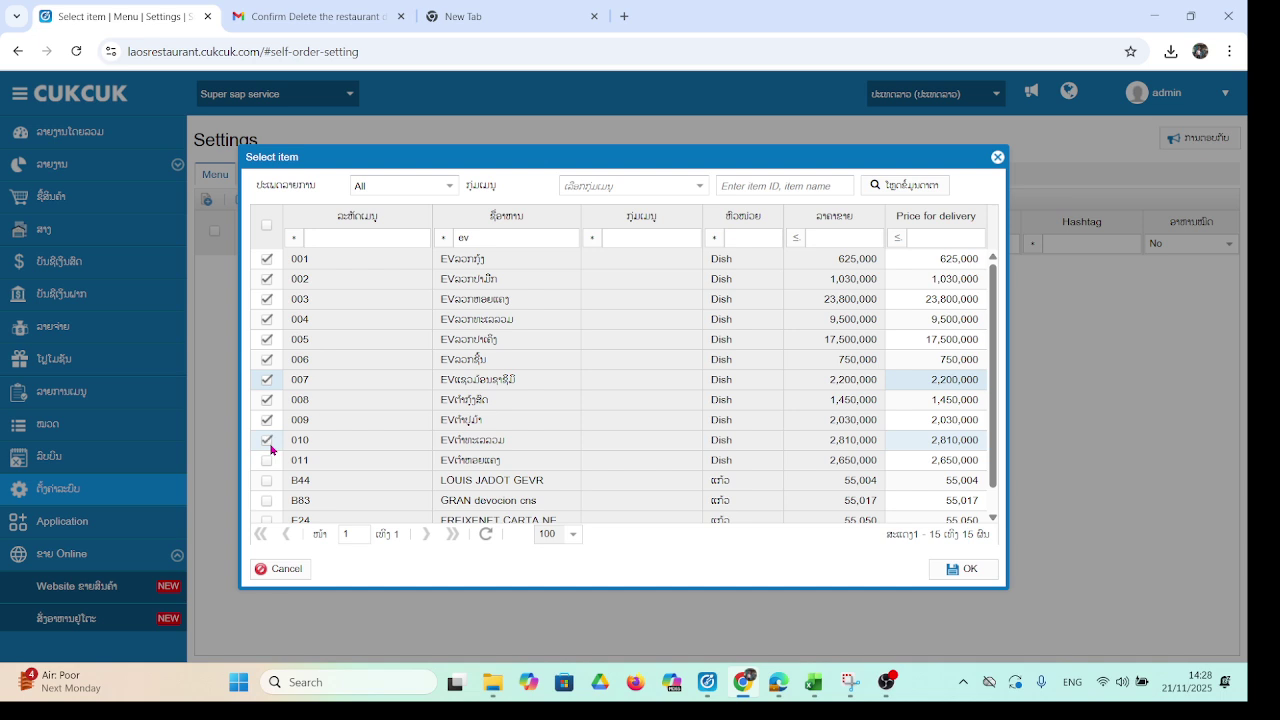
click(274, 463)
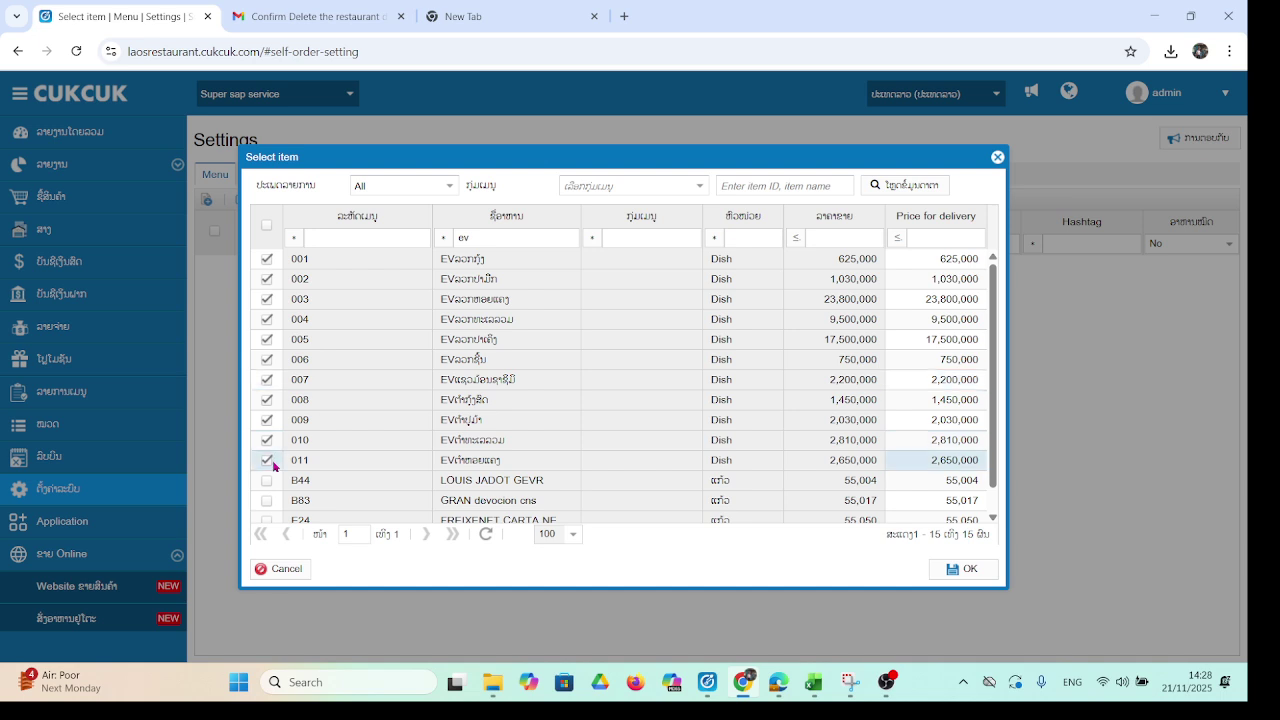
click(953, 569)
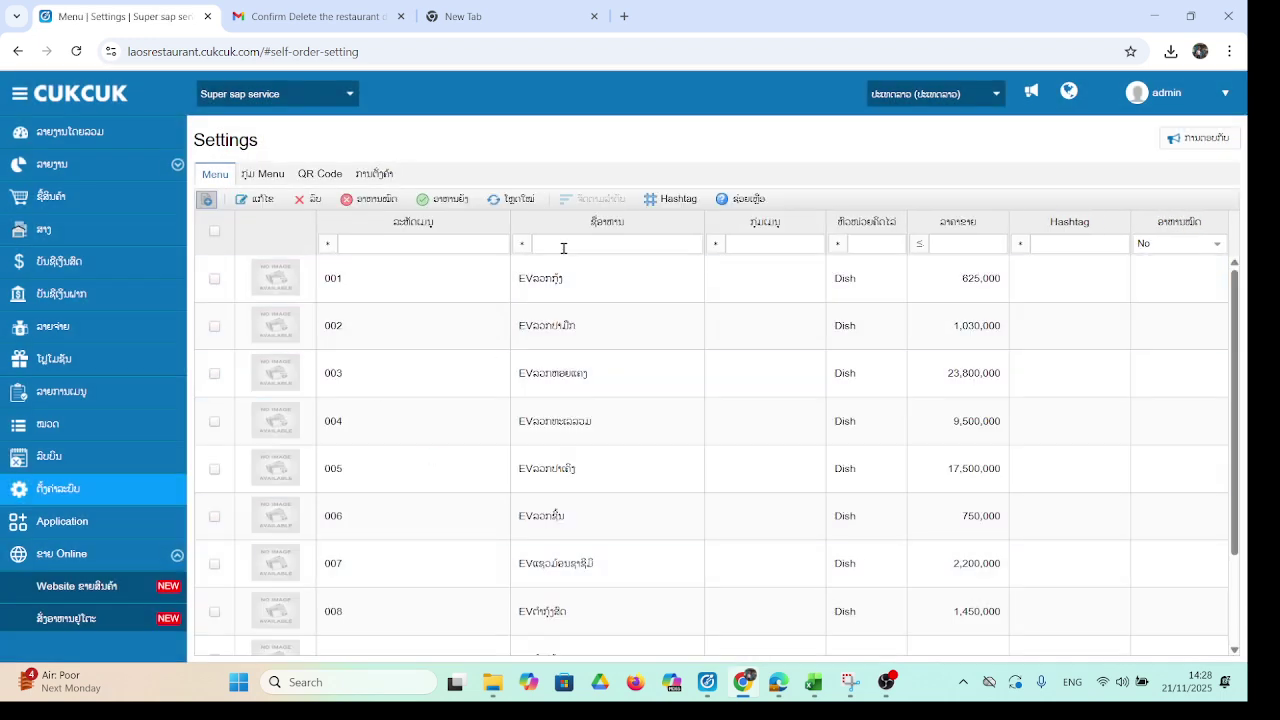
Step: Download the A4-size table QR codes and save QRCode_SelfOrderA4_A.pdf in the Downloads folder
scroll(580, 463, down, 1)
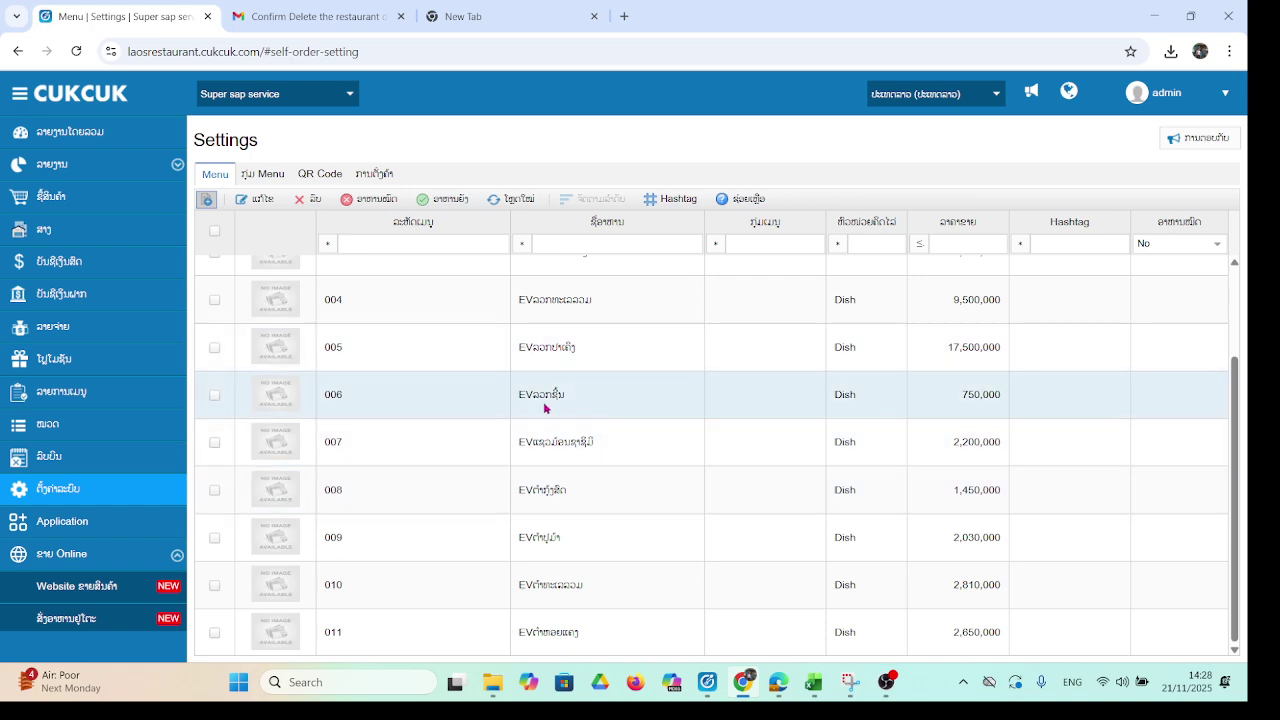
scroll(531, 417, up, 1)
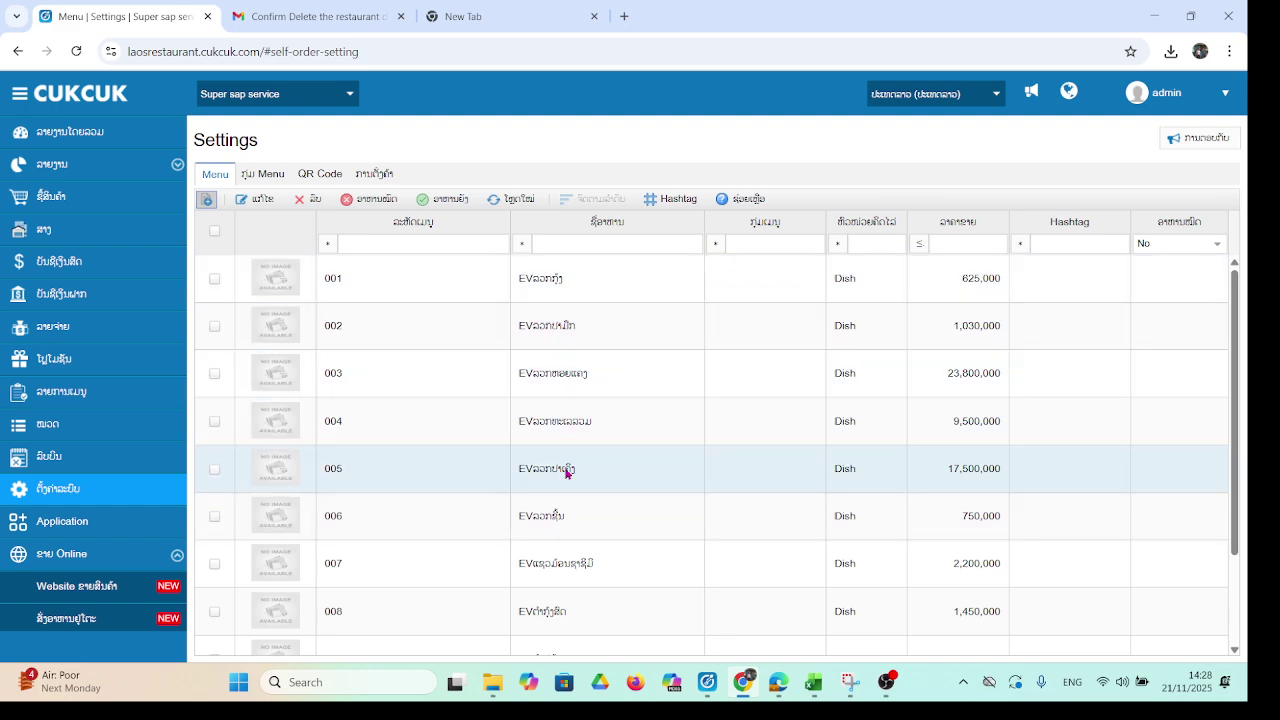
scroll(568, 470, down, 1)
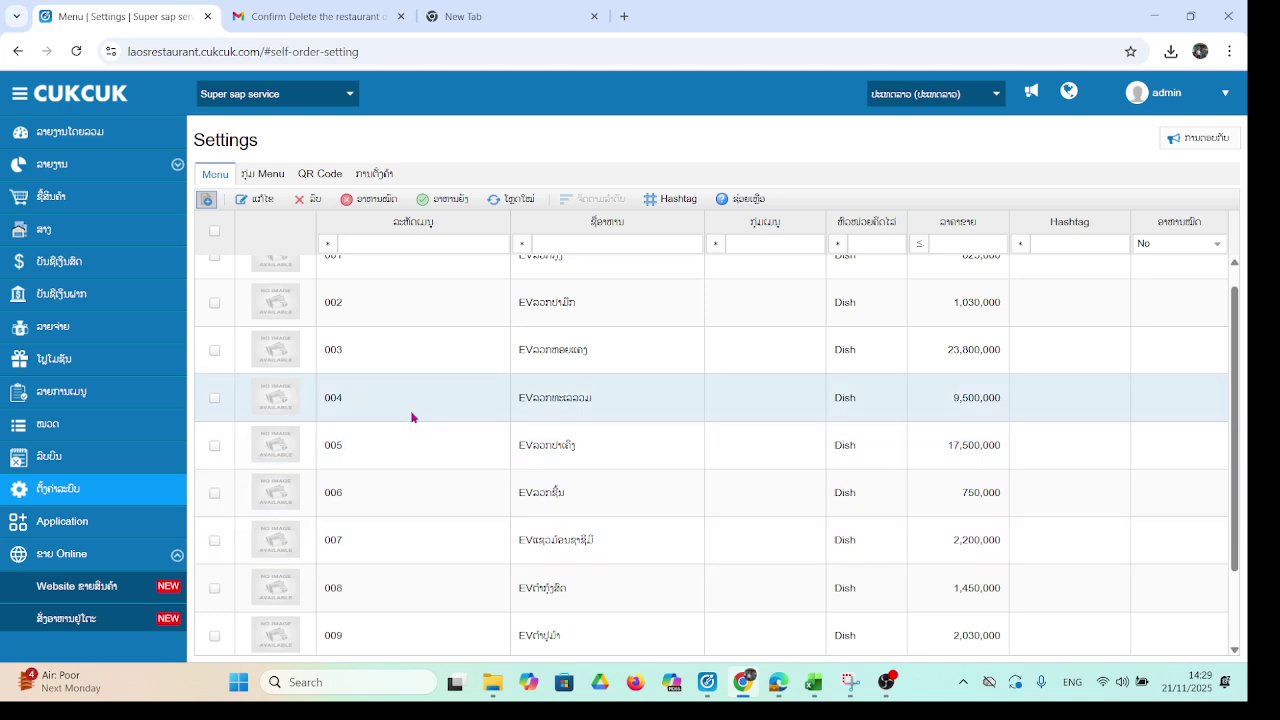
click(317, 177)
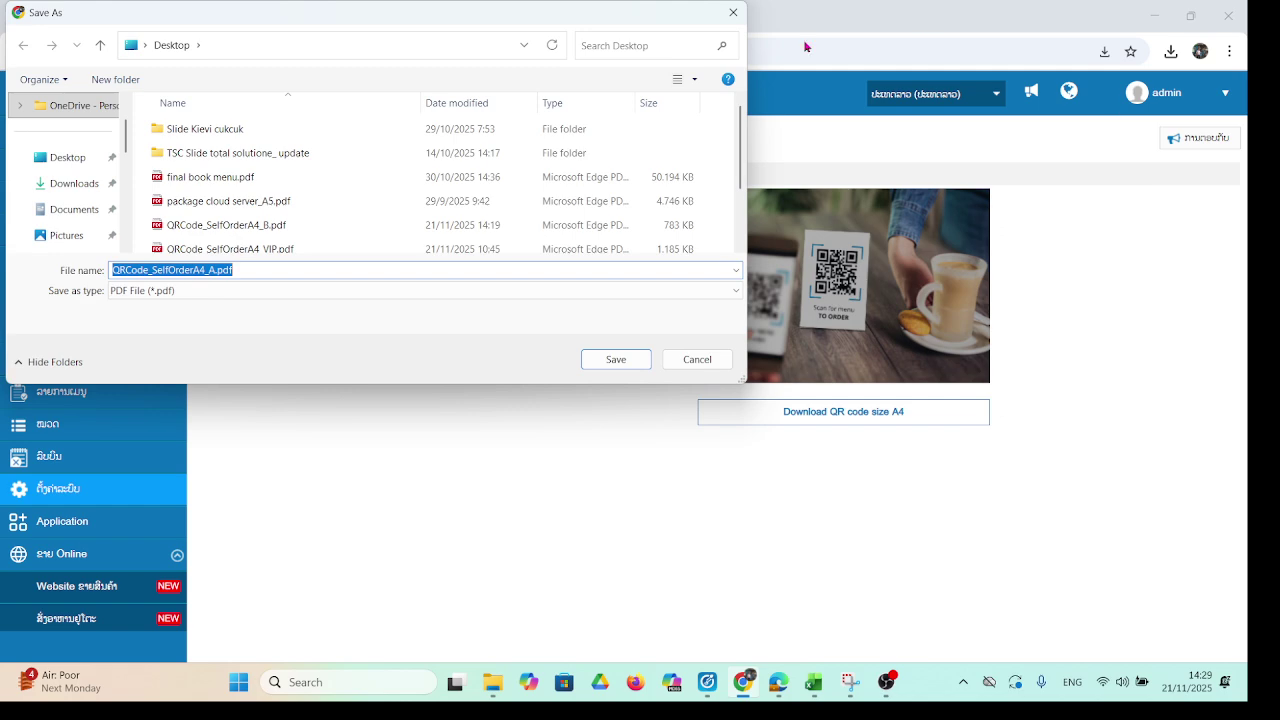
click(83, 187)
click(606, 360)
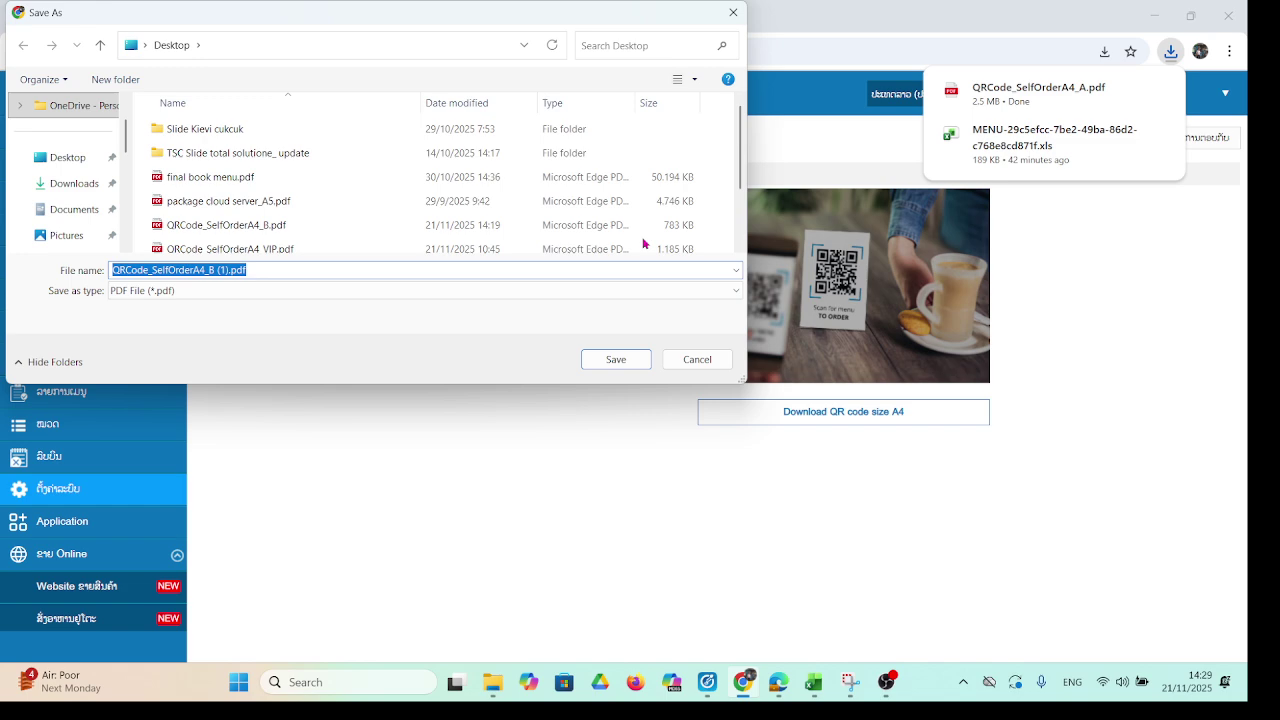
Step: Save the area D QR code file, skipping area B's copy, and save the VIP file over QRCode_SelfOrderA4_A.pdf
click(694, 358)
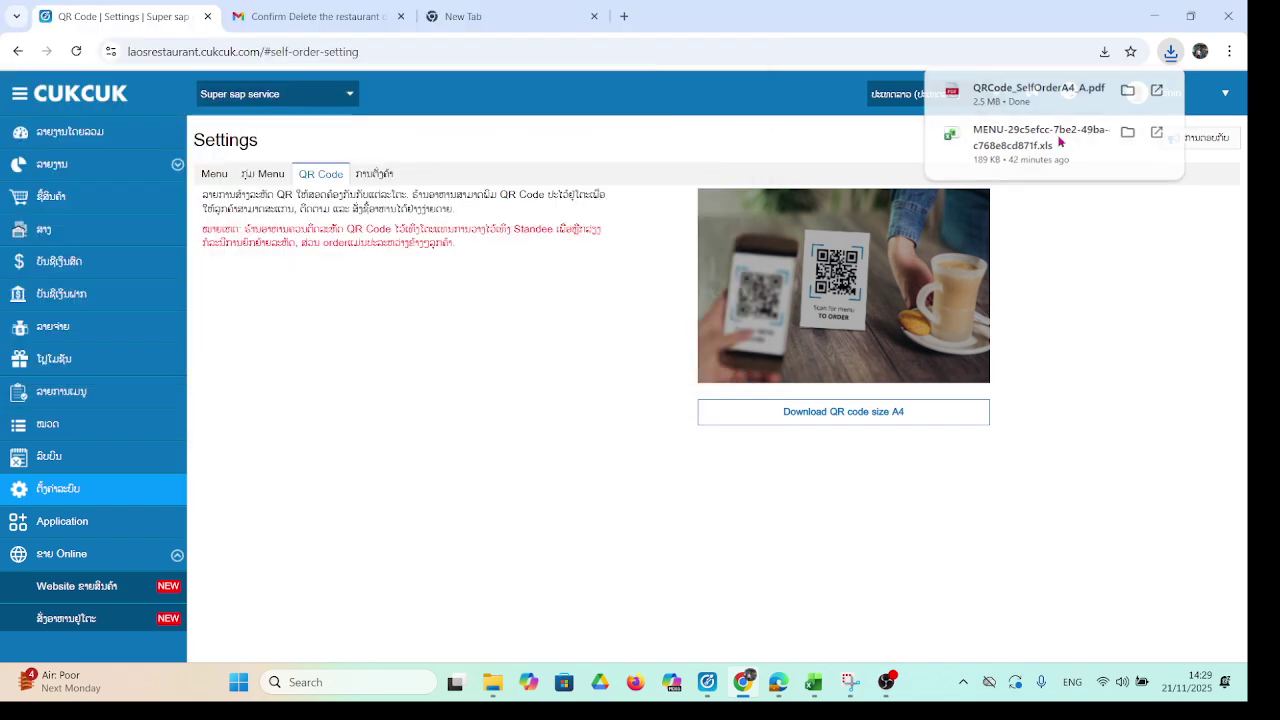
click(621, 362)
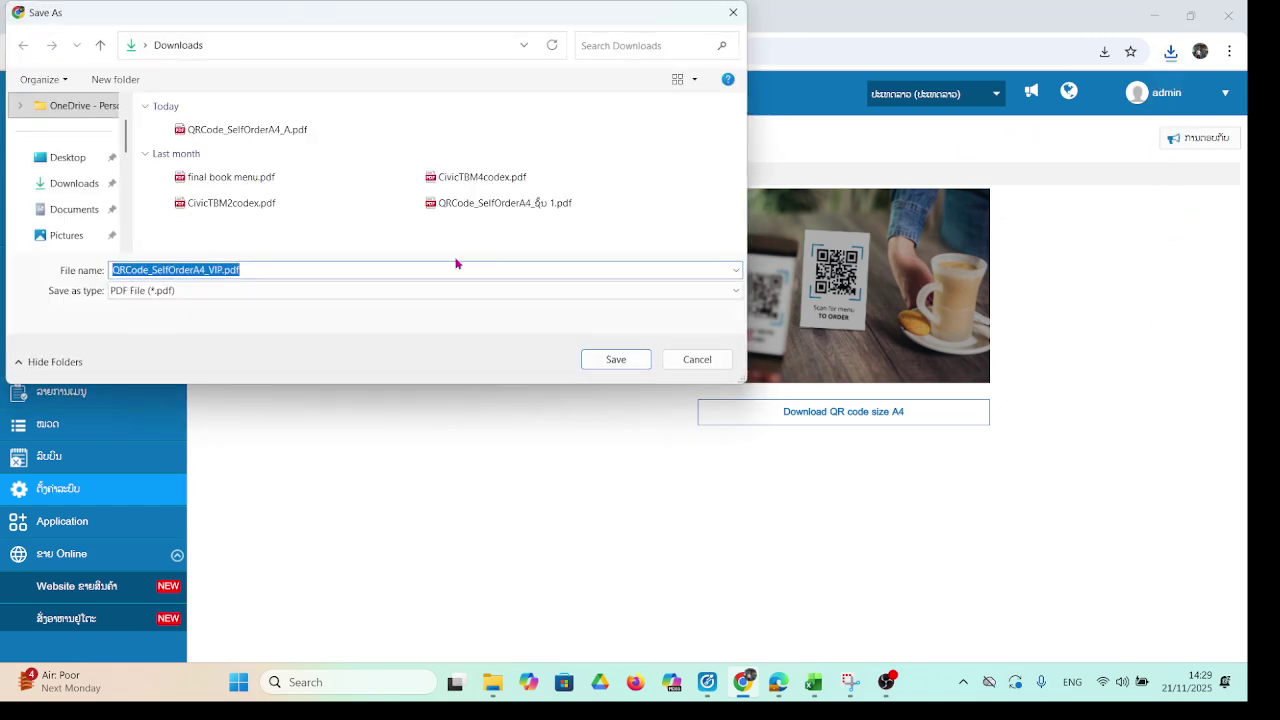
double_click(258, 132)
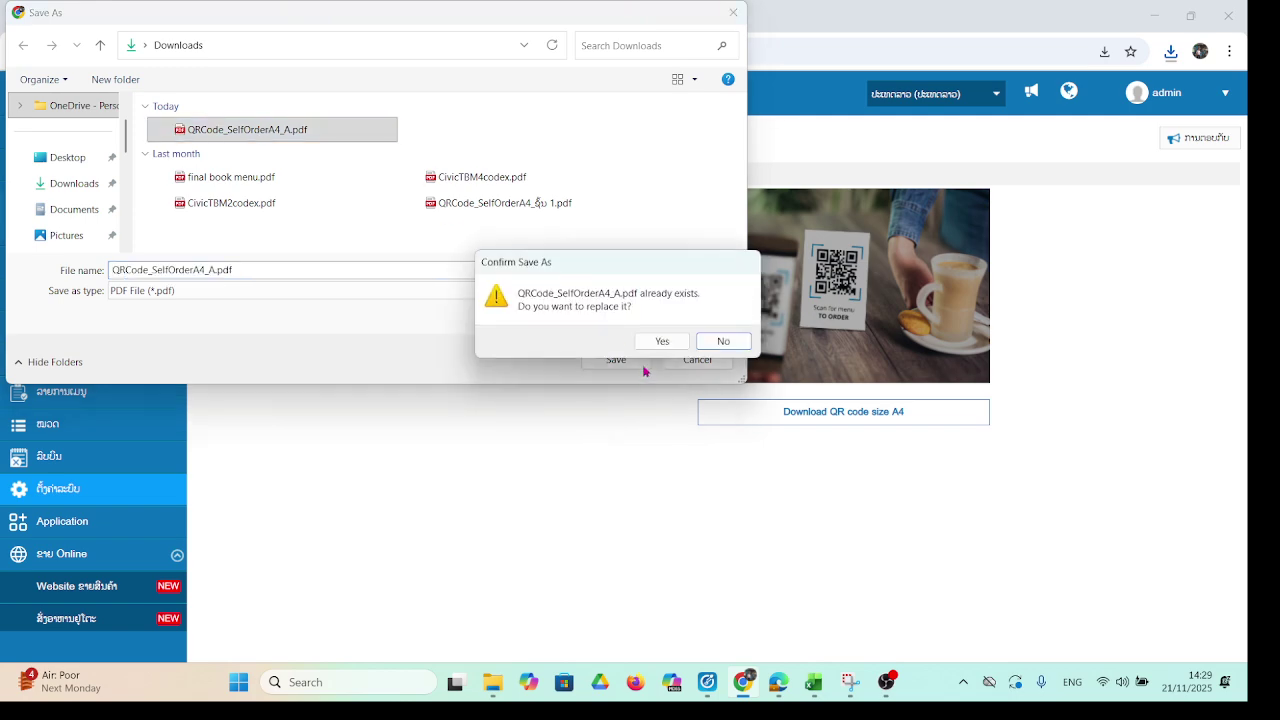
click(662, 342)
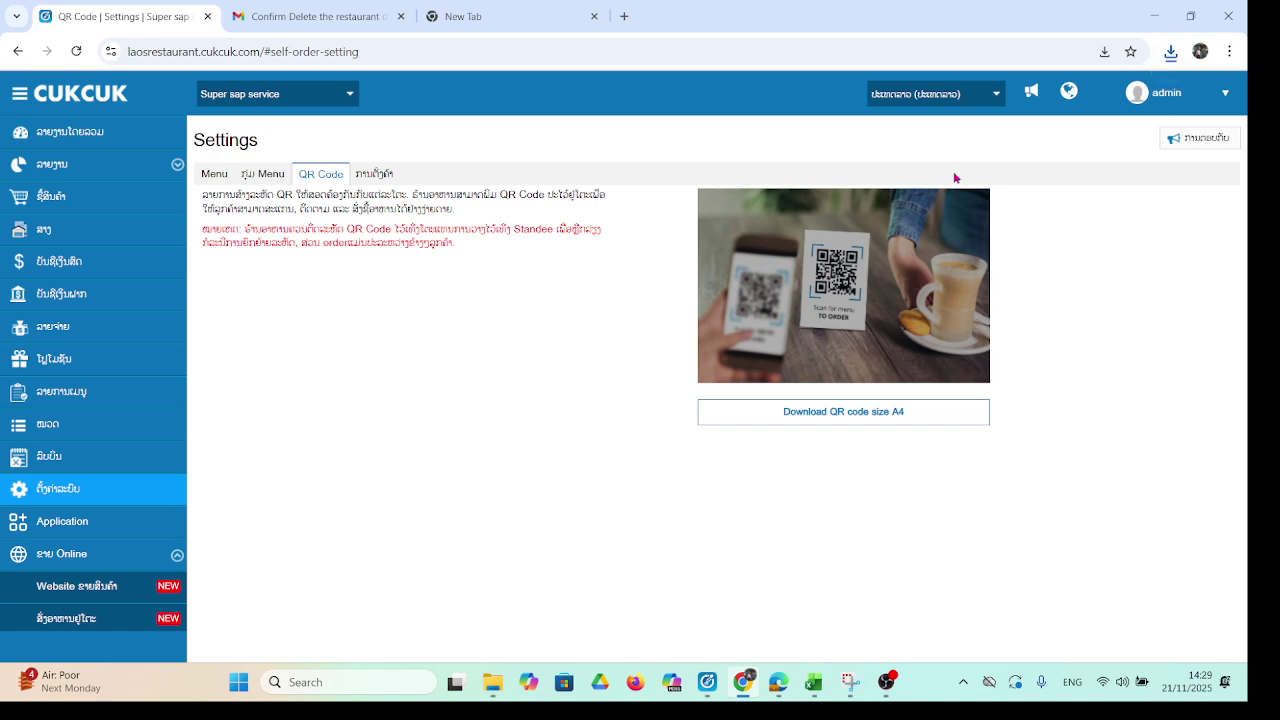
Step: Locate the latest QRCode_SelfOrderA4_A.pdf download in its folder and open it to view the table QR codes
click(1170, 51)
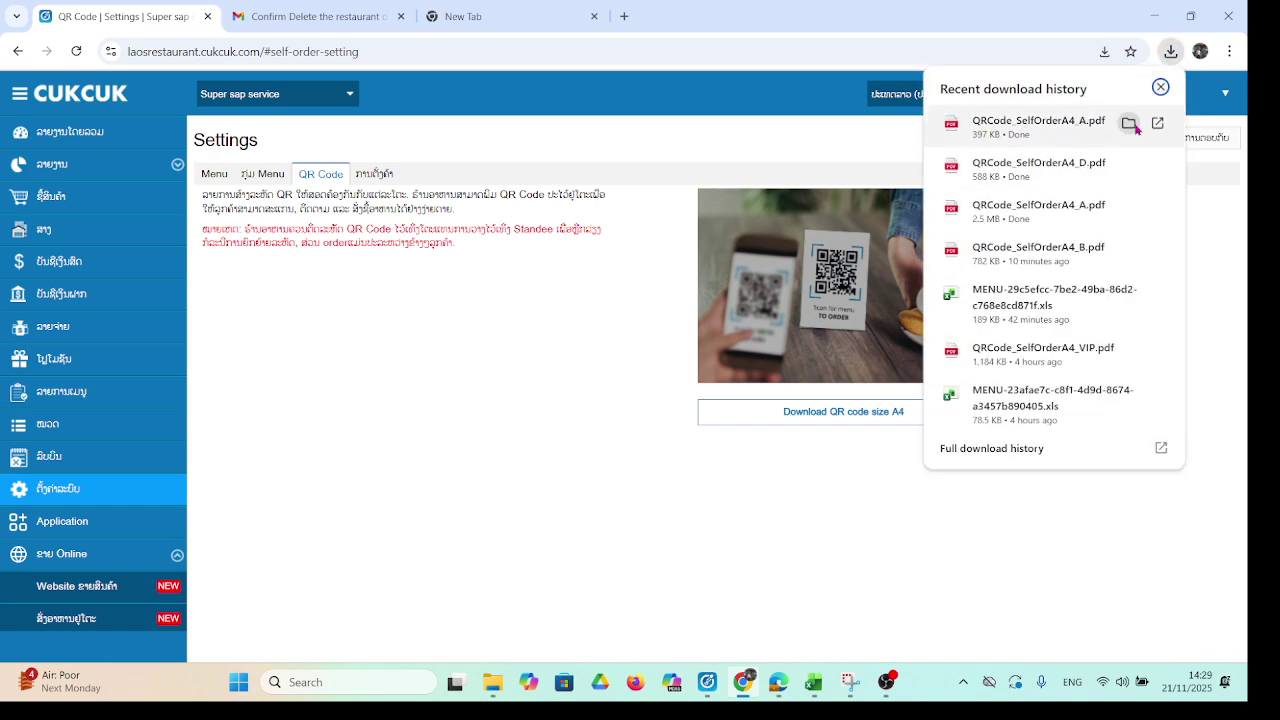
click(1129, 123)
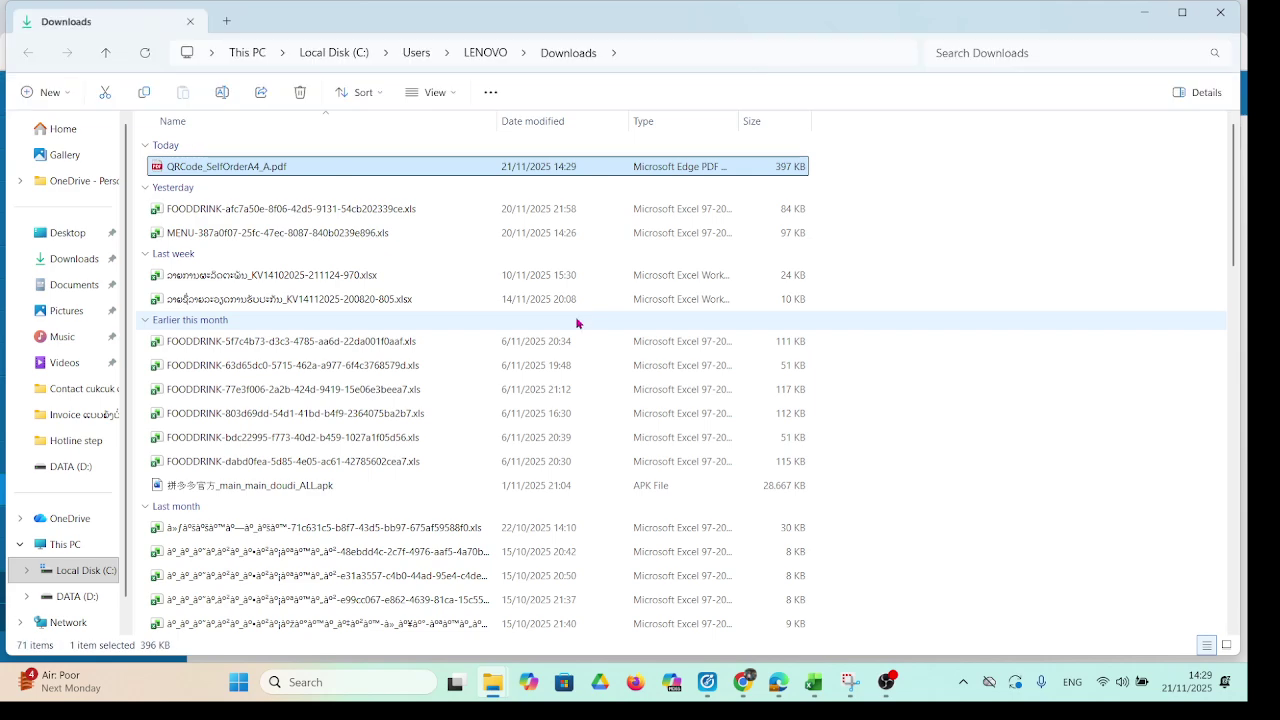
double_click(203, 167)
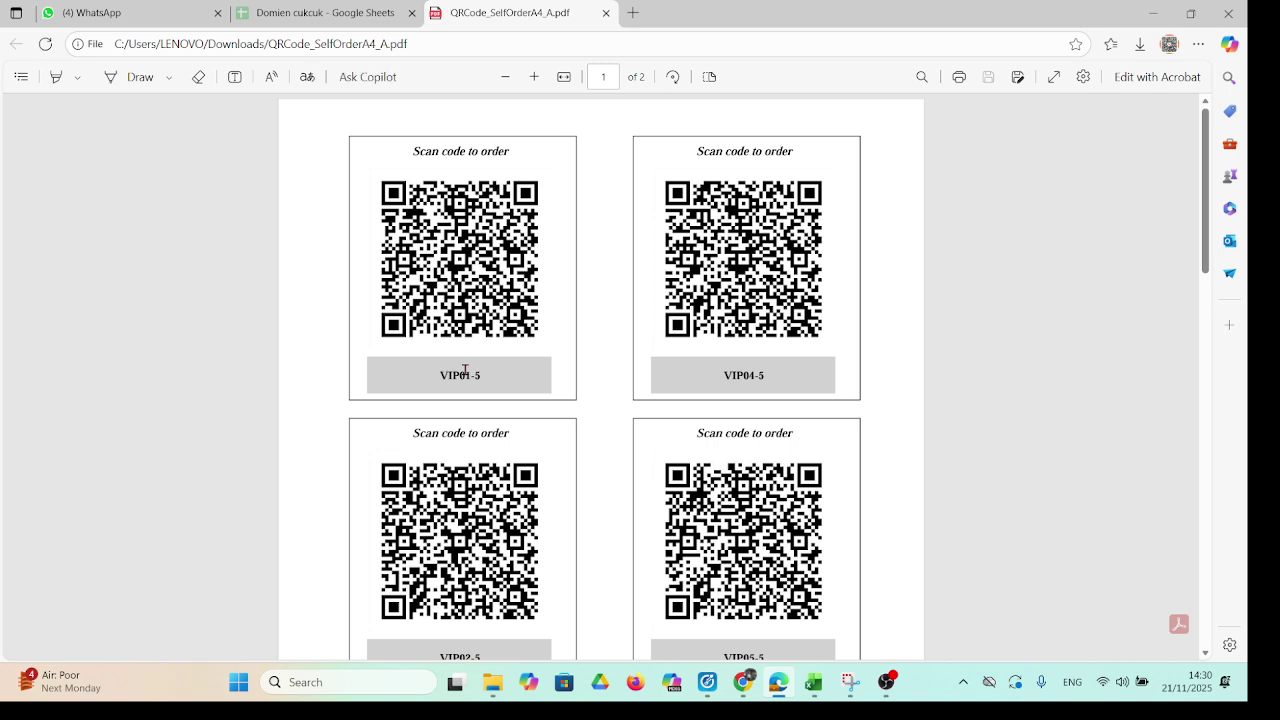
Step: Switch to the CUKCUK sales app, go to the order list and view the choices in its area filter
click(709, 682)
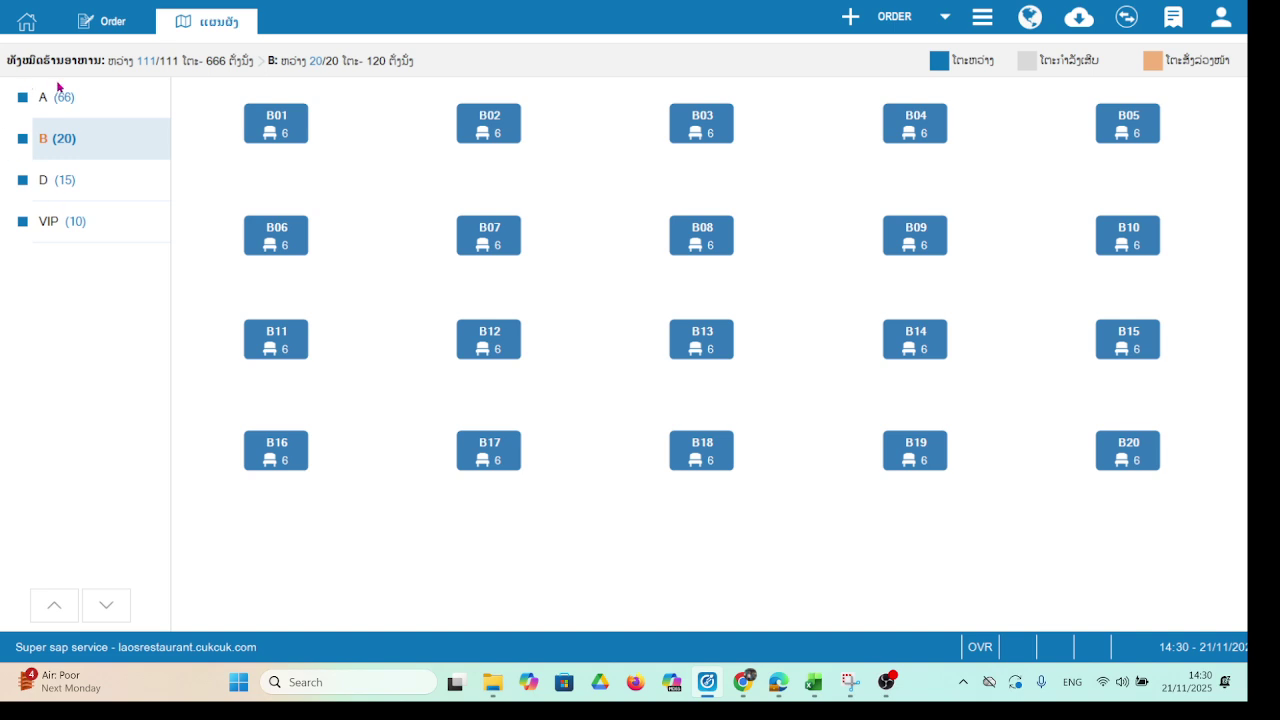
click(115, 24)
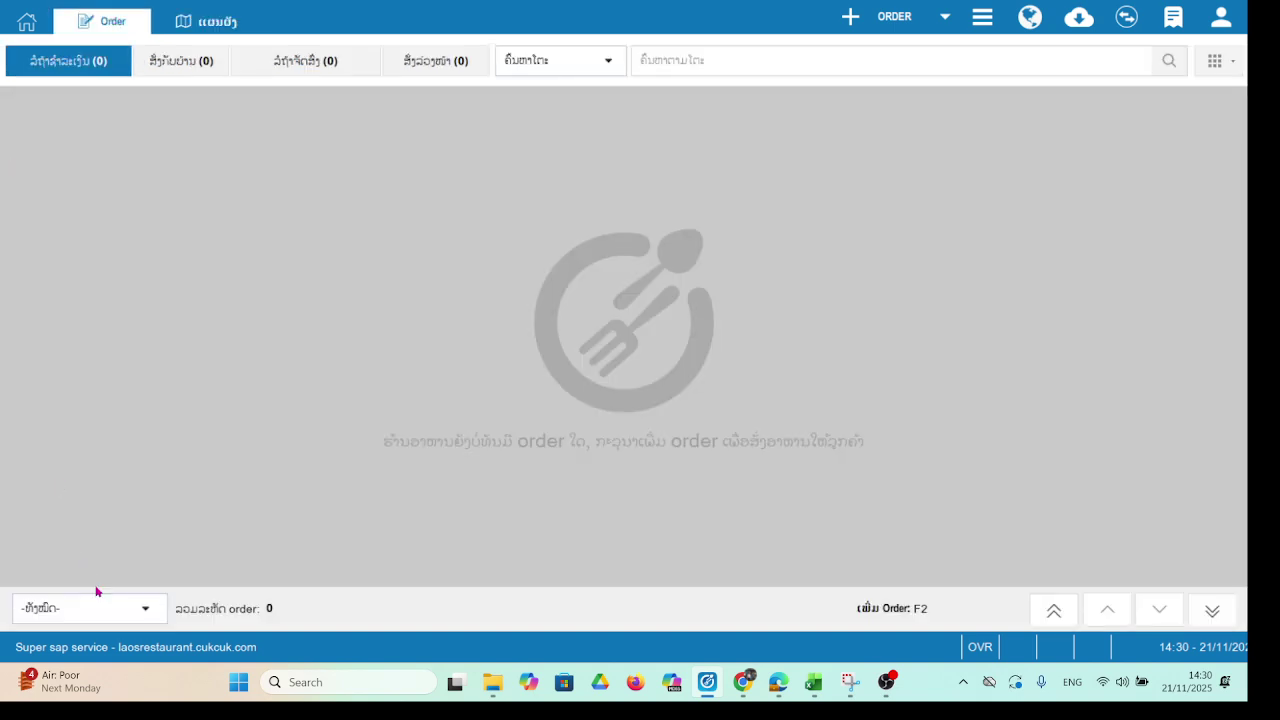
click(145, 618)
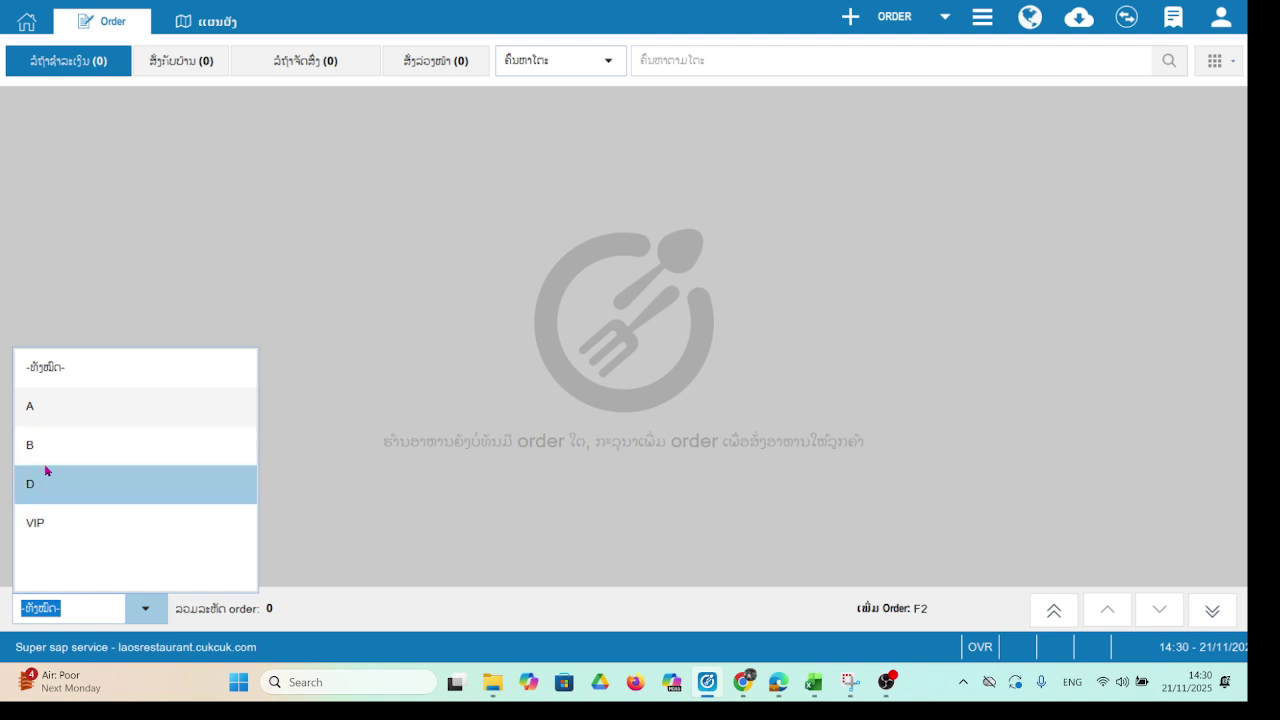
click(340, 448)
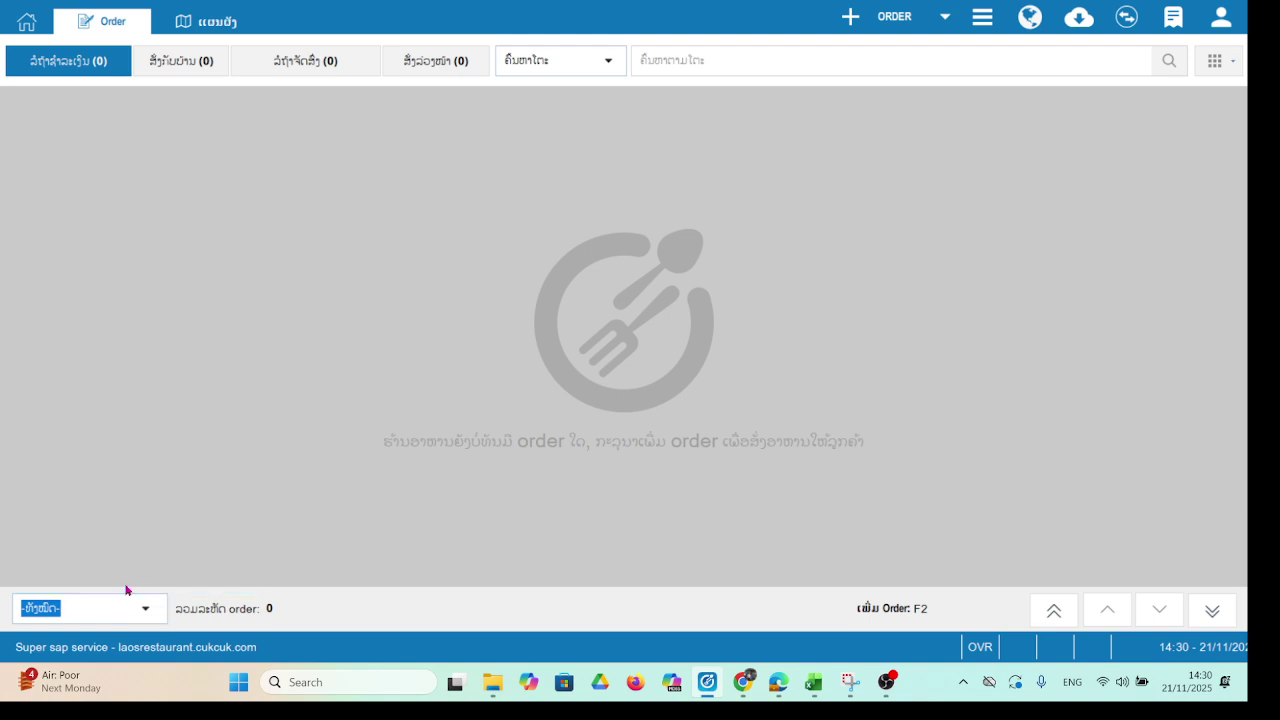
click(146, 610)
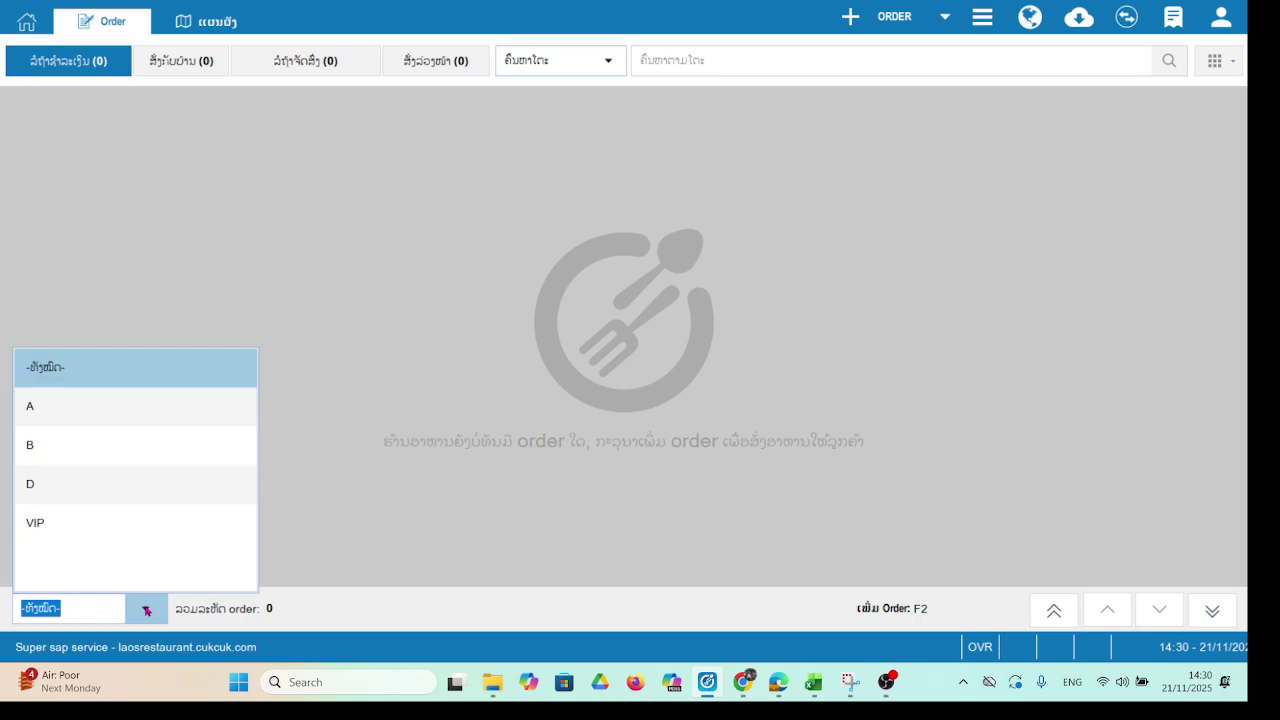
Step: Filter the order list to area B and show that area's tables on the restaurant's table map
click(45, 458)
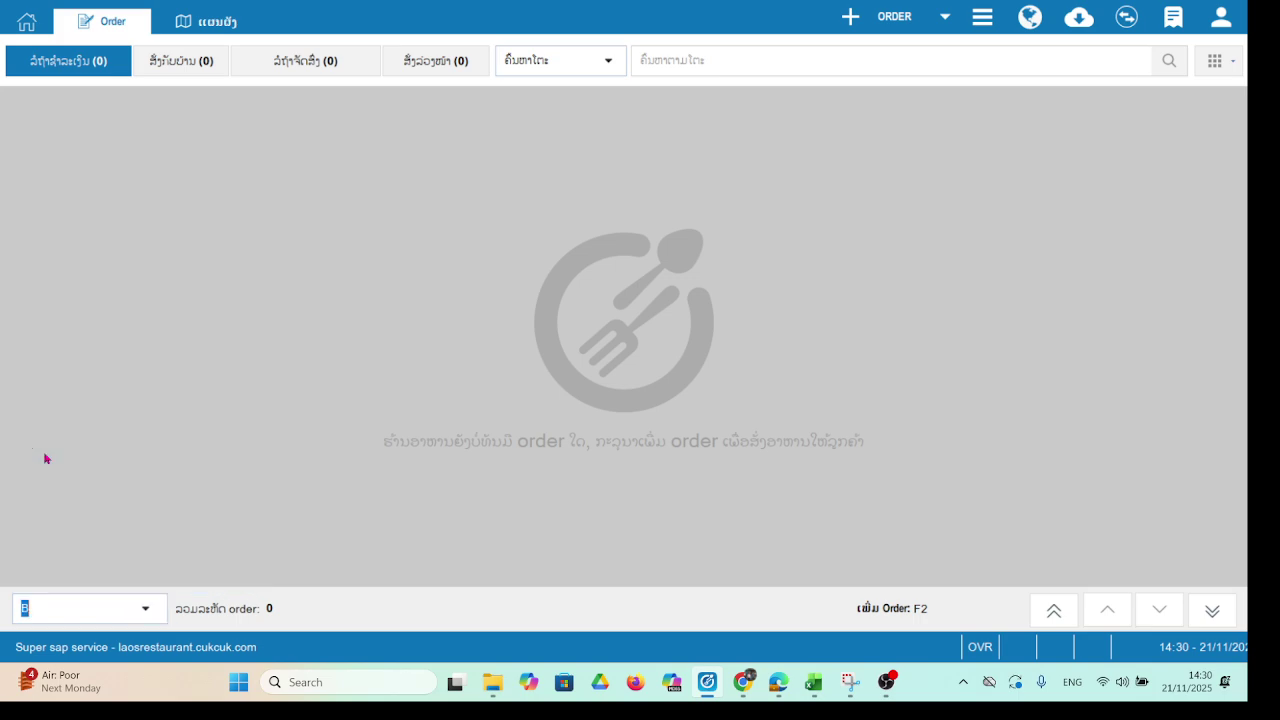
click(206, 452)
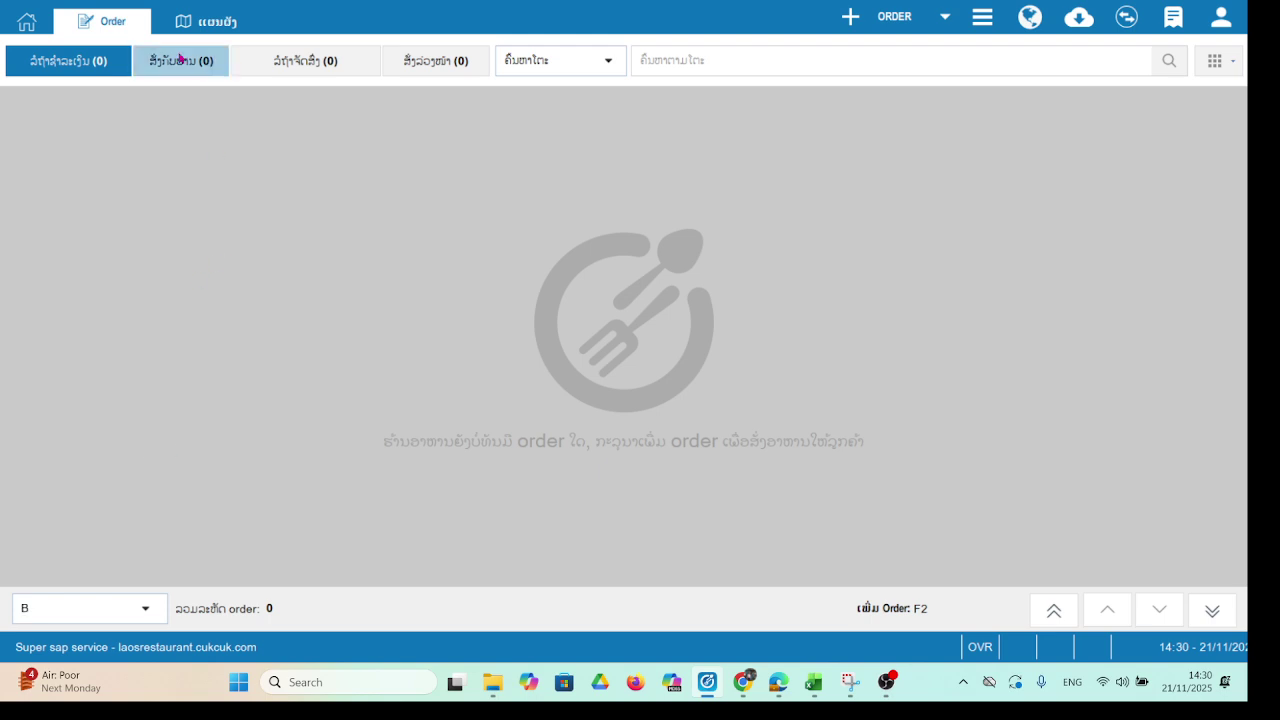
click(222, 28)
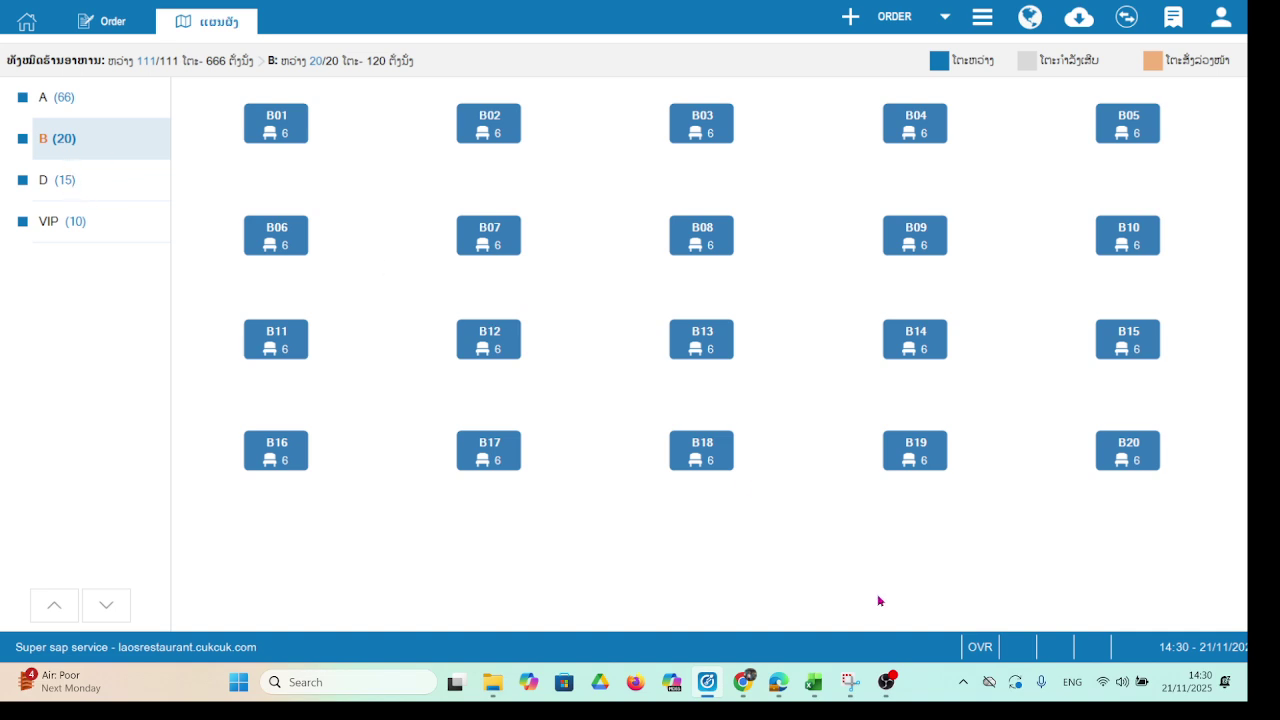
Step: View the VIP QR codes in QRCode_SelfOrderA4_A.pdf in Edge alongside the VIP area's tables on the sales app's table map
mouse_move(885, 688)
mouse_move(492, 685)
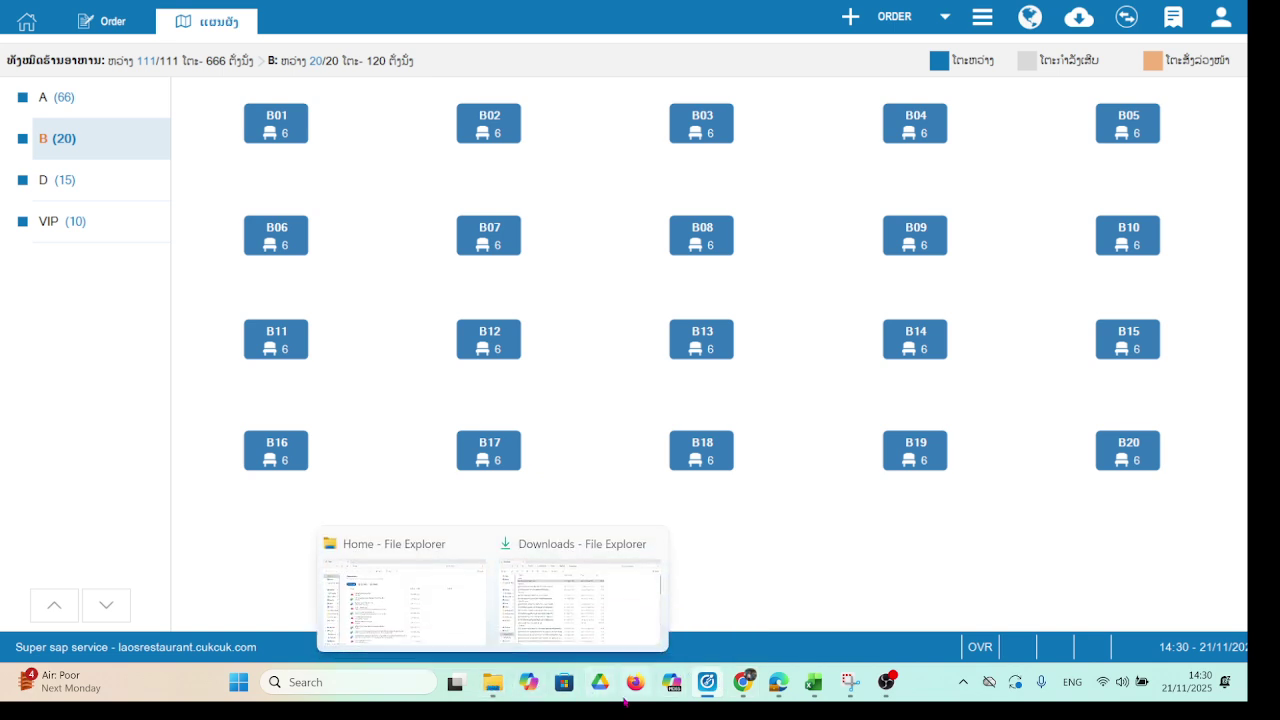
mouse_move(752, 683)
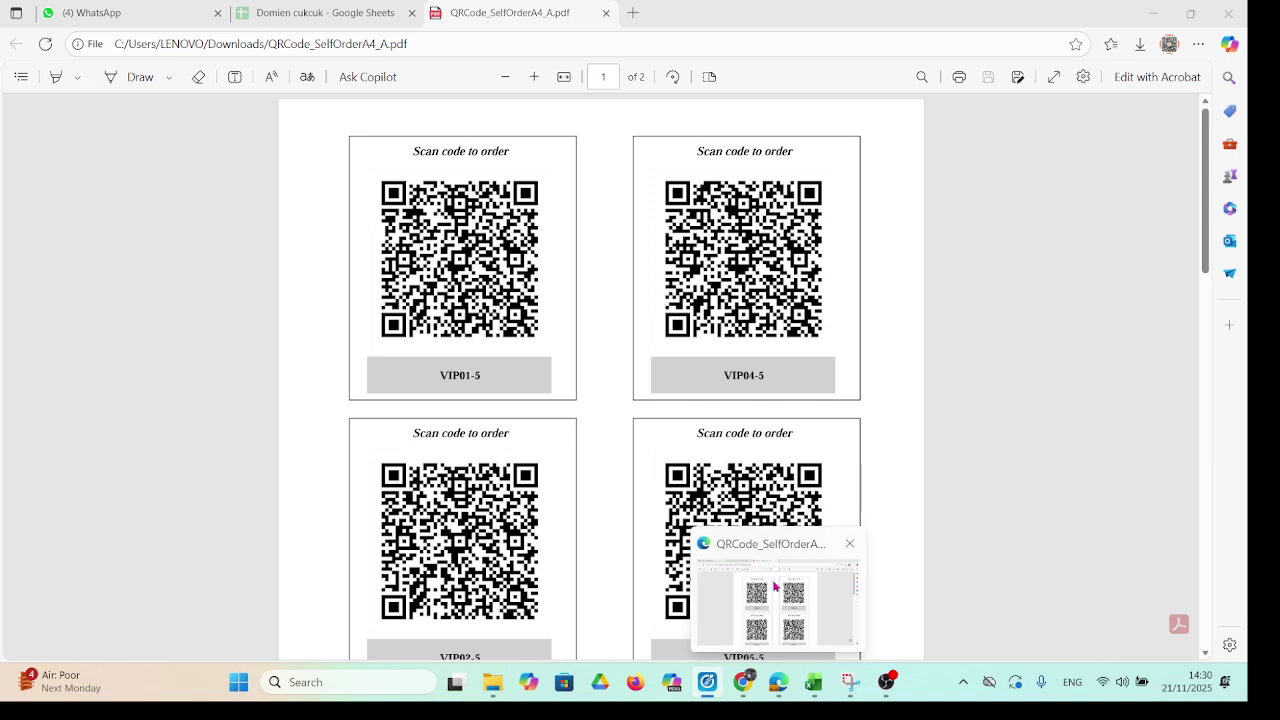
click(774, 587)
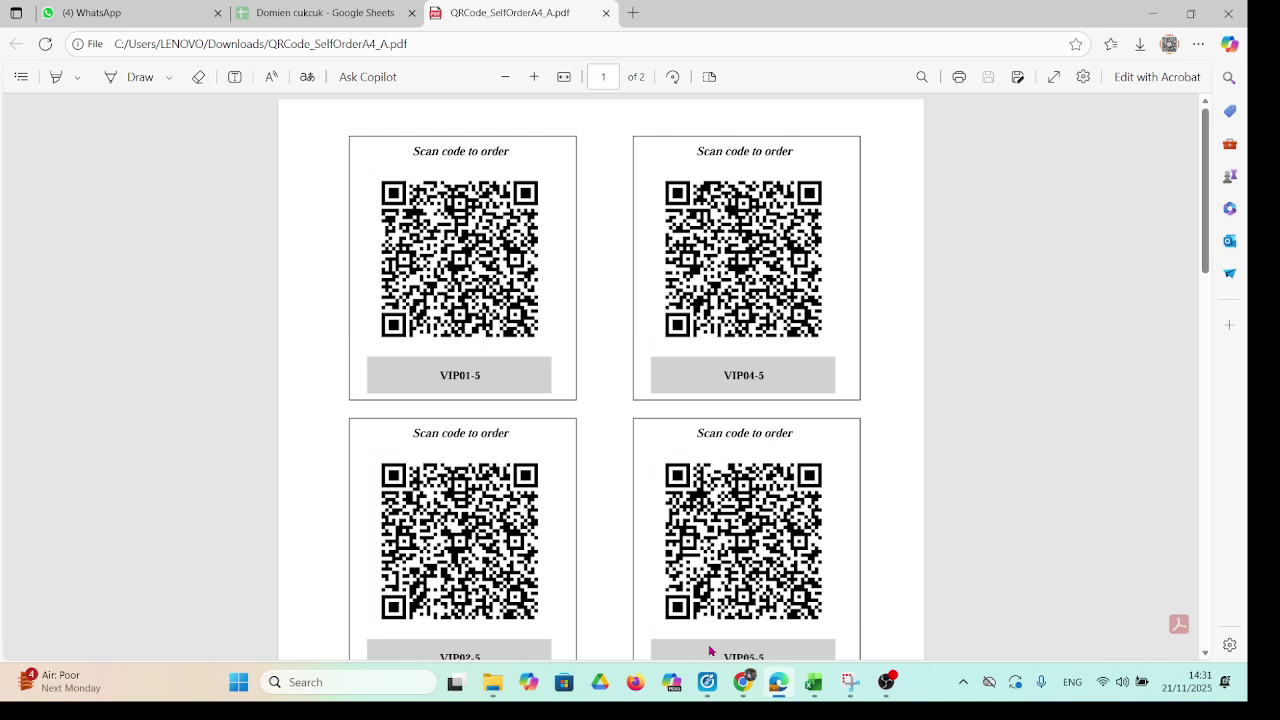
click(707, 682)
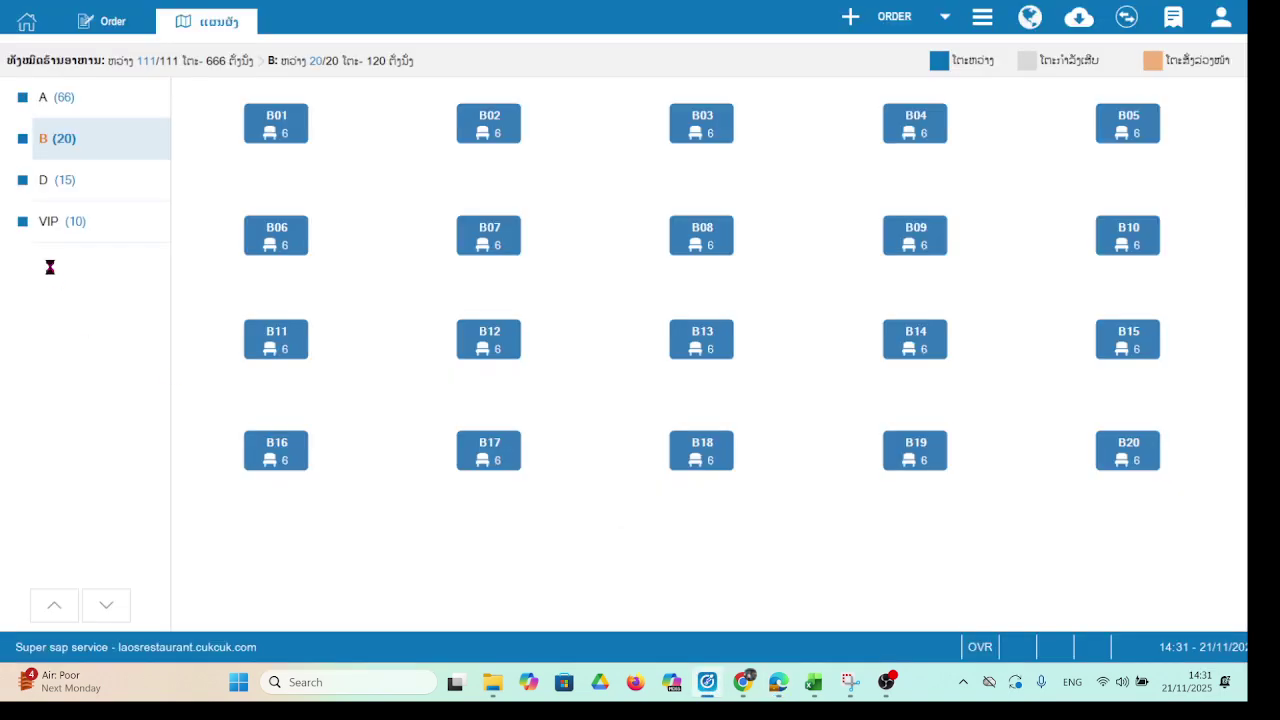
click(77, 222)
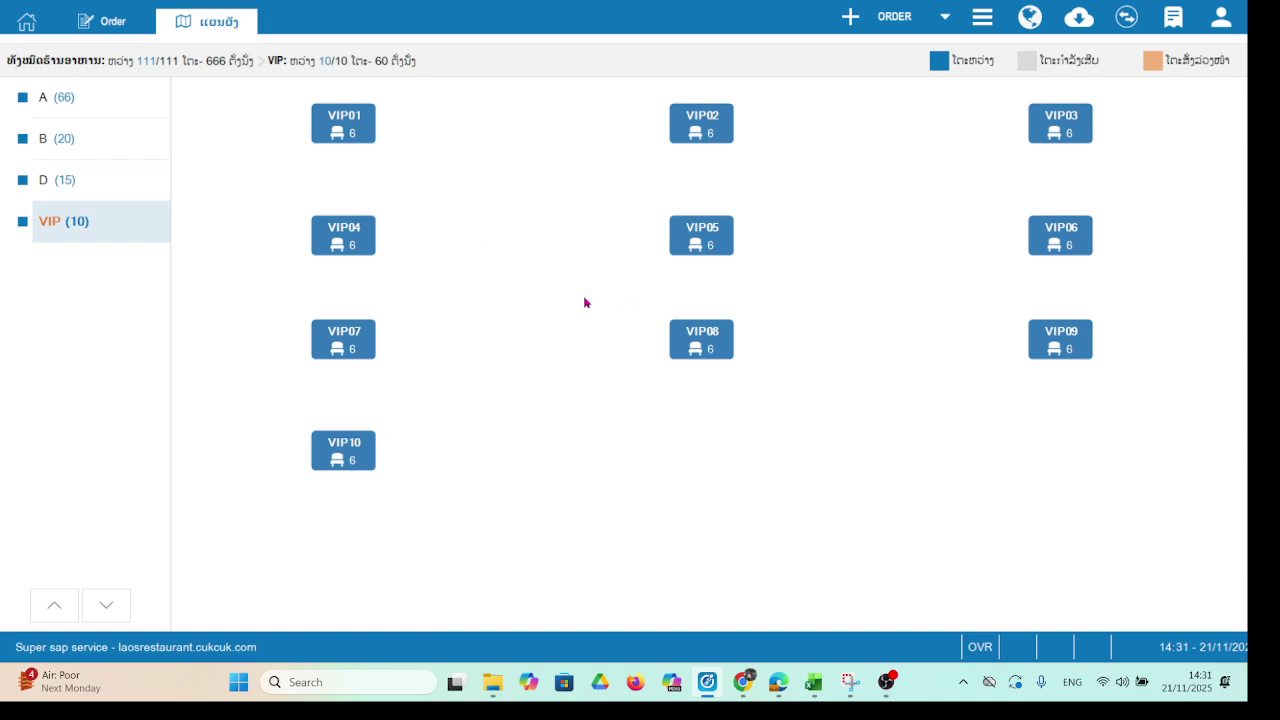
click(781, 685)
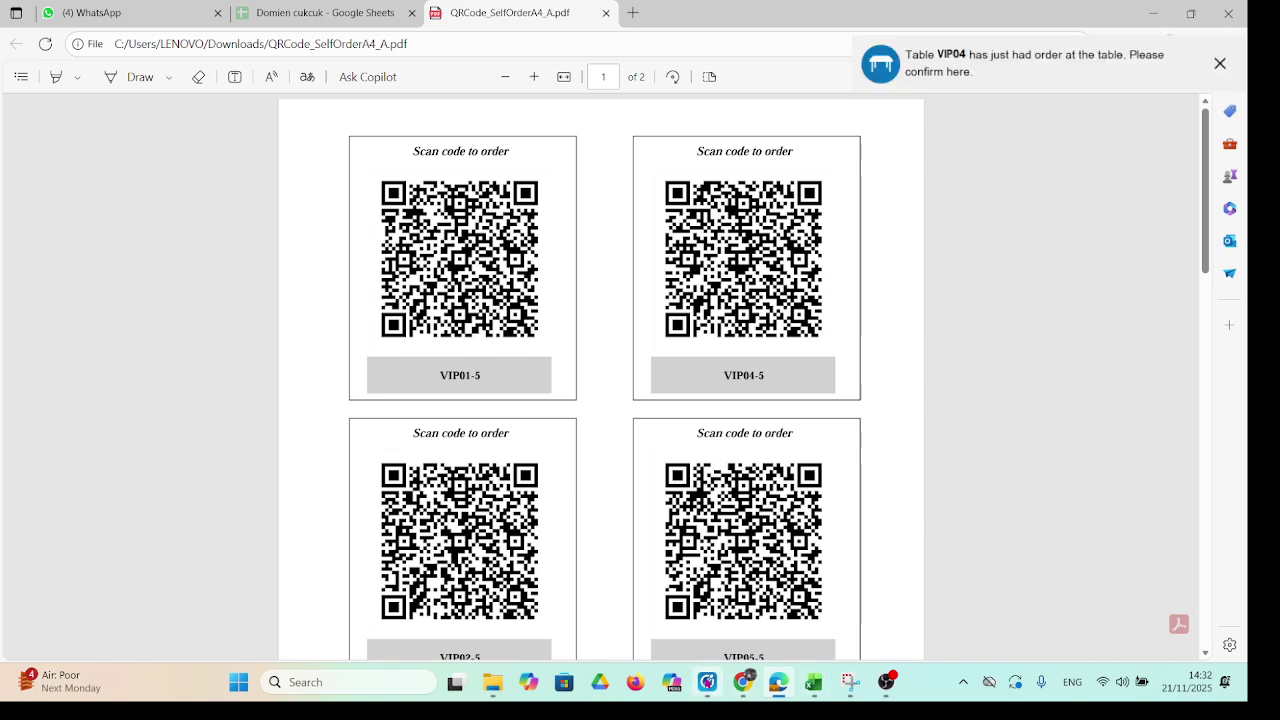
Step: Switch to the CUKCUK sales app, open the orders placed at the table and confirm table VIP04's order
click(708, 682)
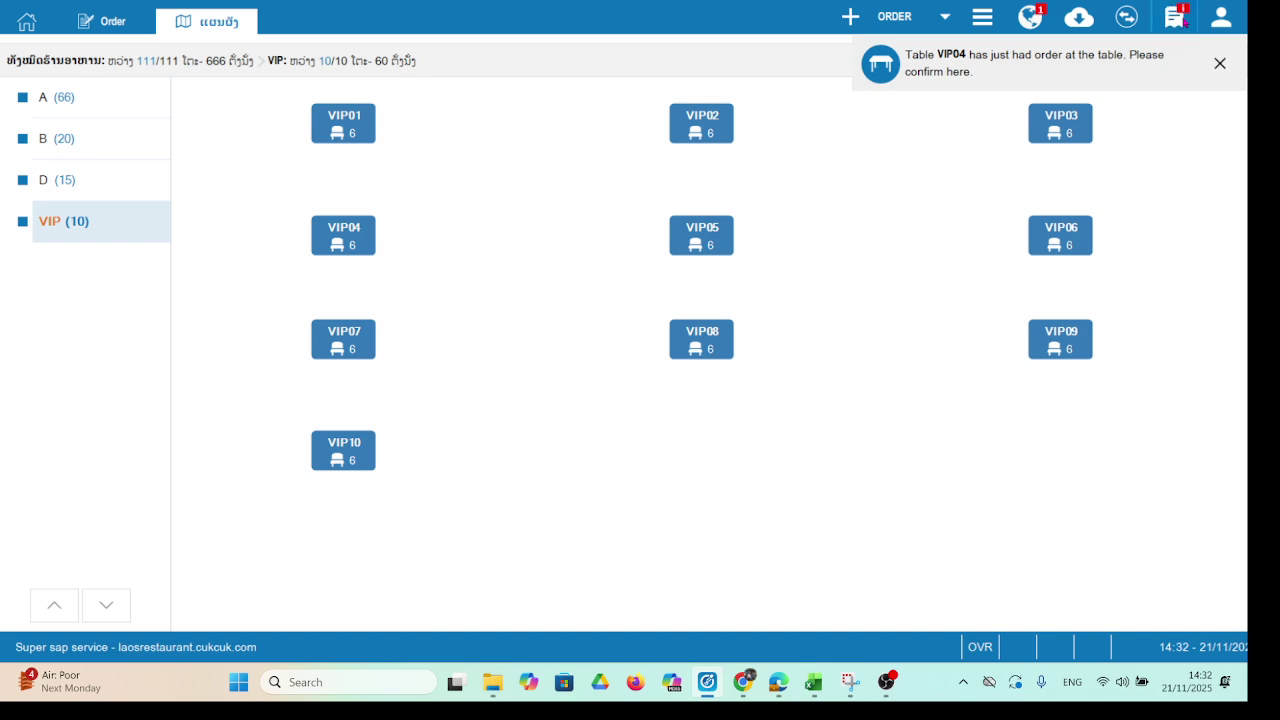
click(1178, 17)
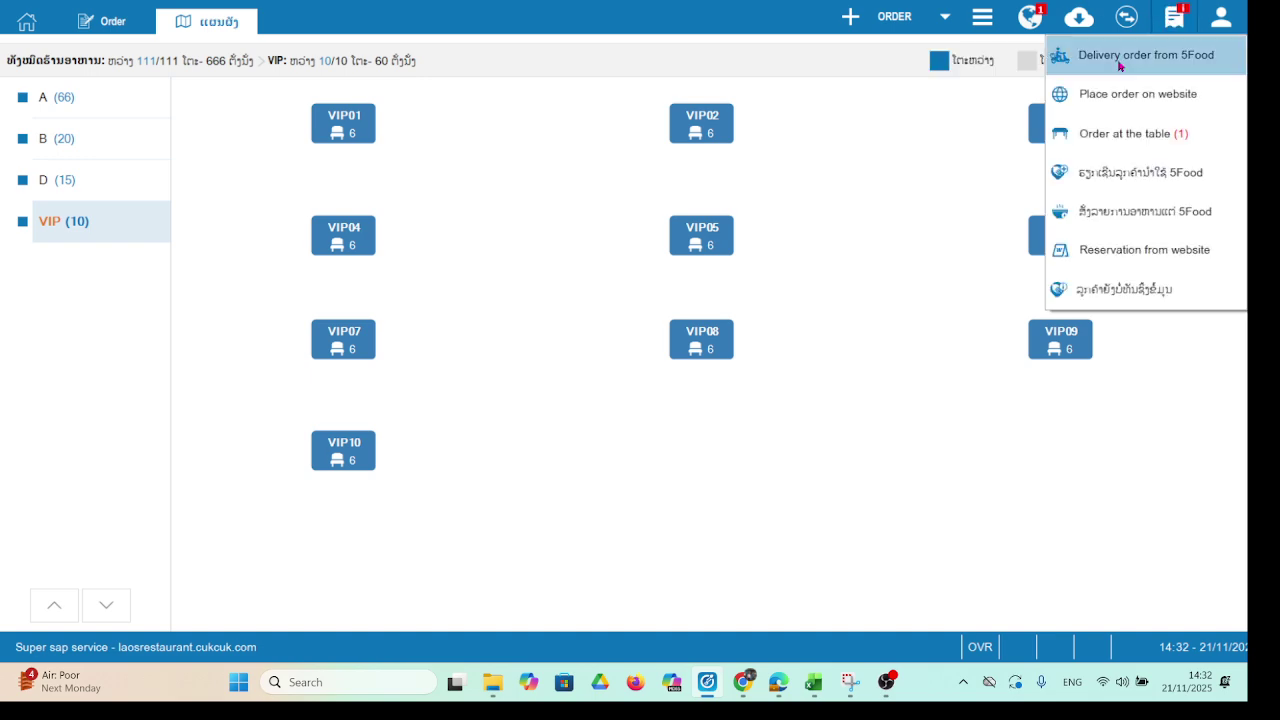
click(1126, 143)
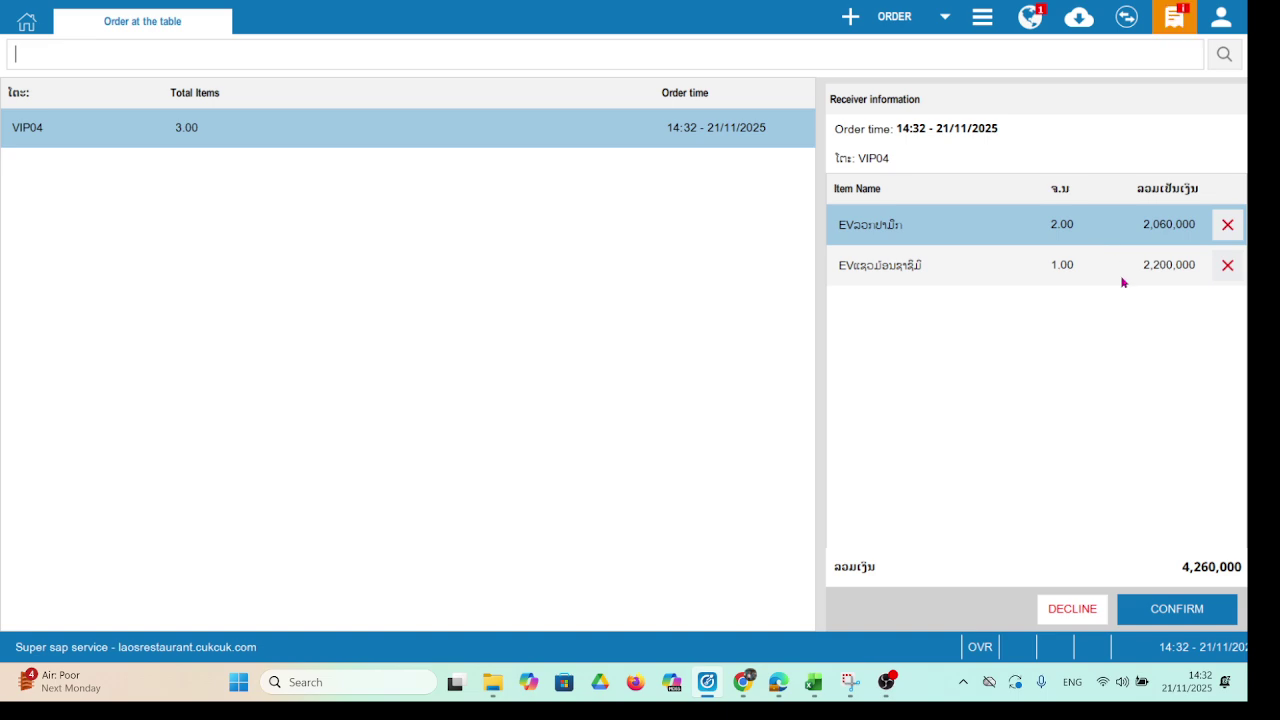
click(1162, 607)
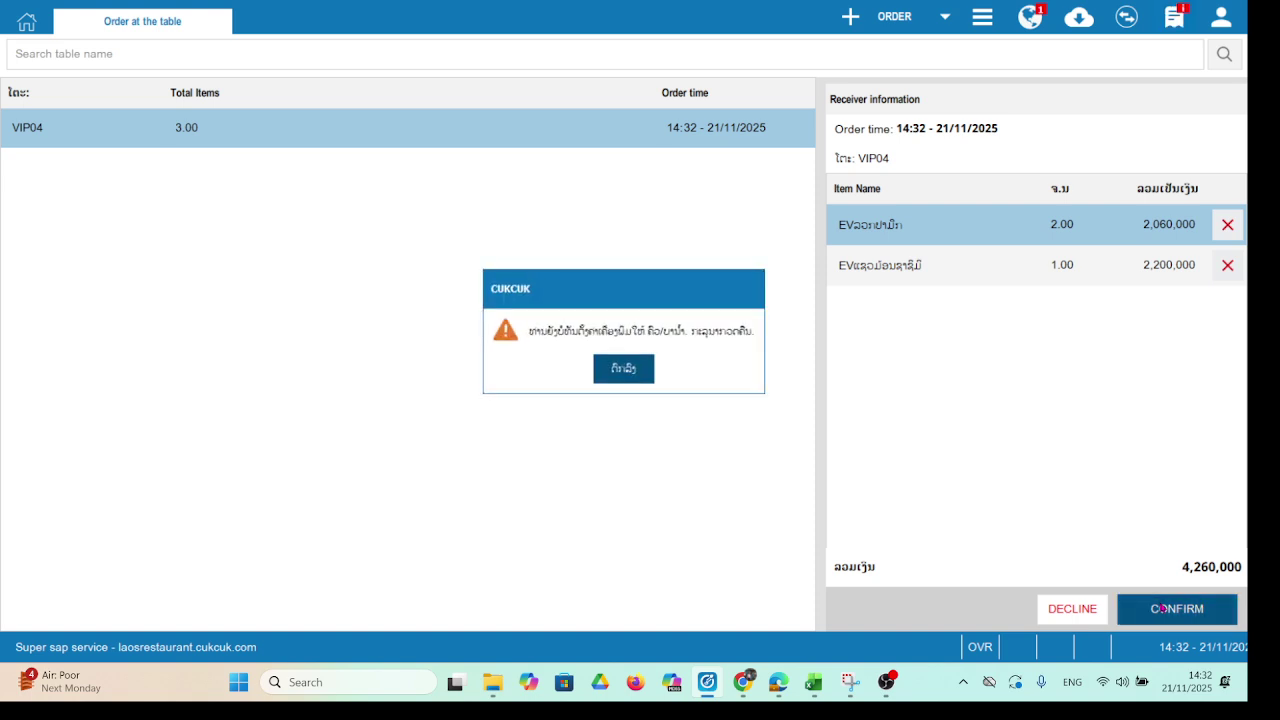
click(615, 366)
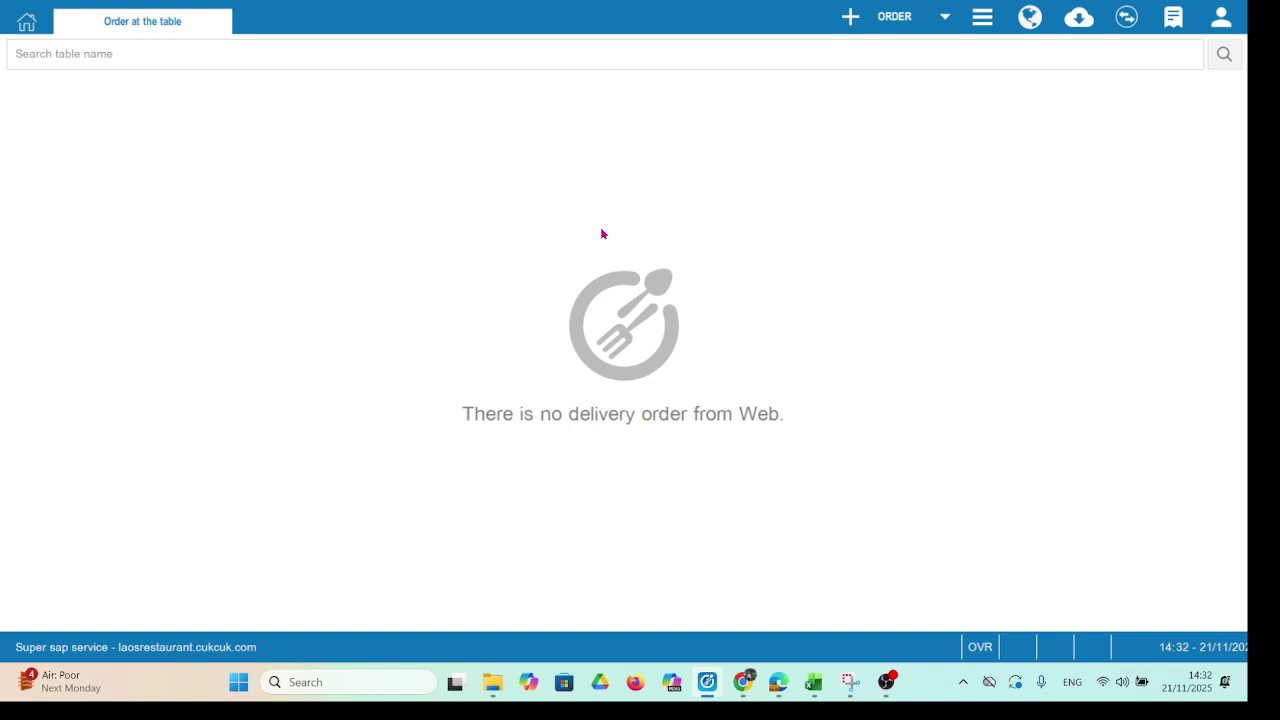
Step: Return to the table map's VIP area and open table VIP04's order for editing
click(890, 18)
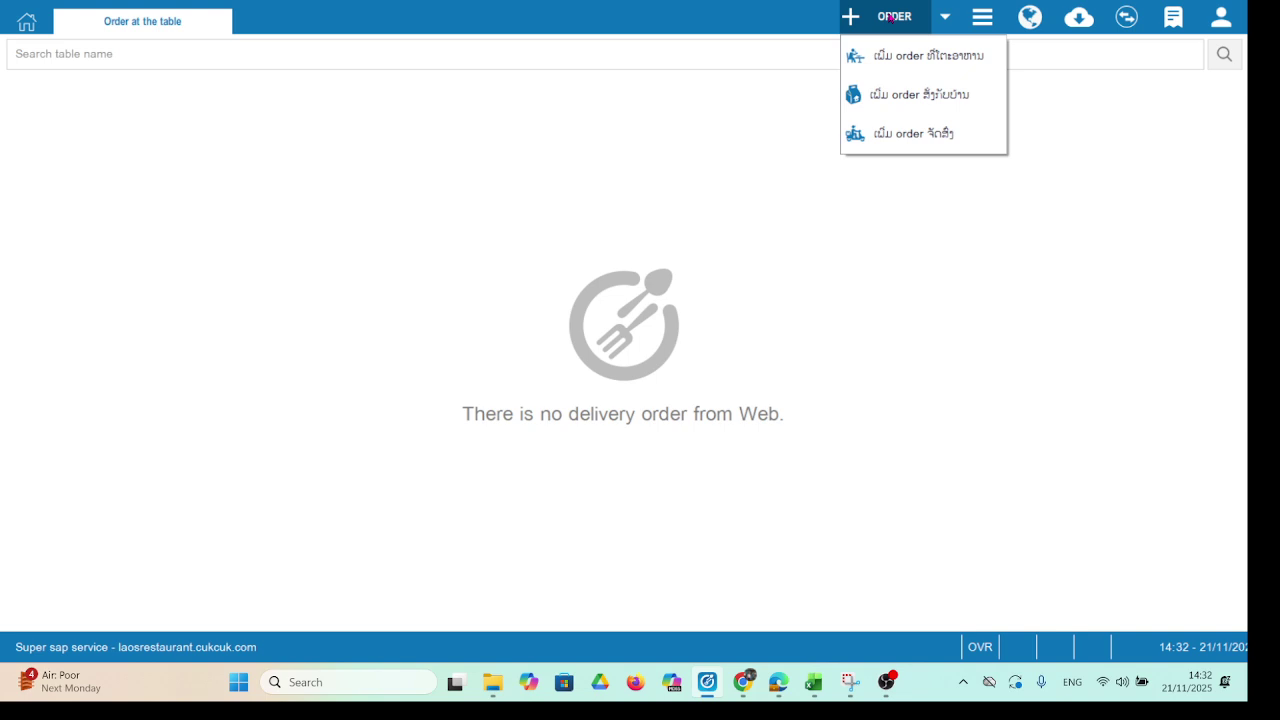
click(31, 25)
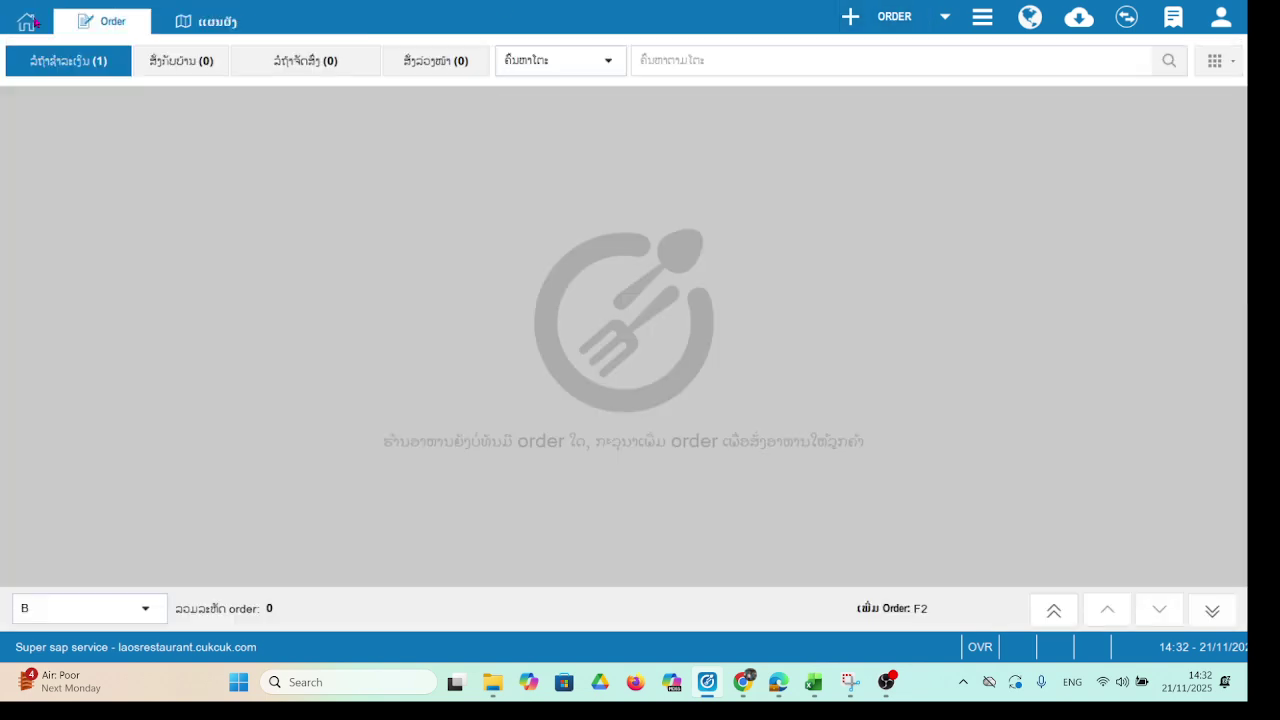
click(205, 22)
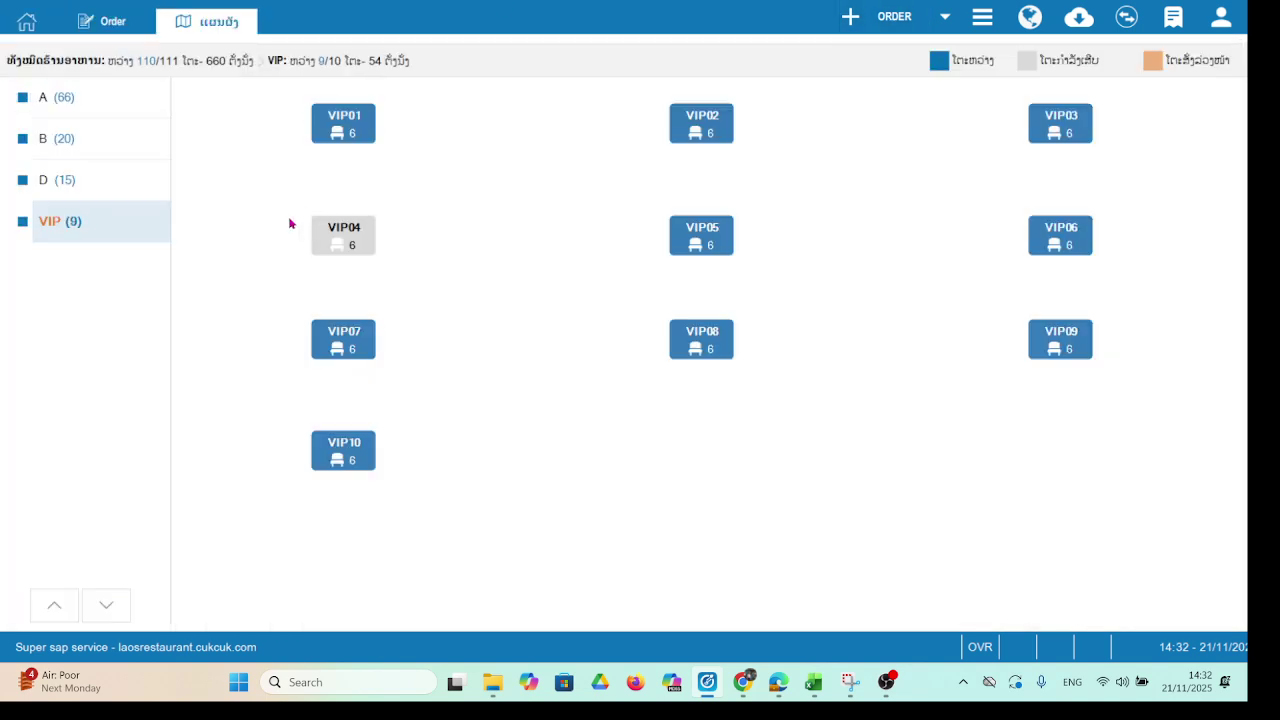
click(345, 244)
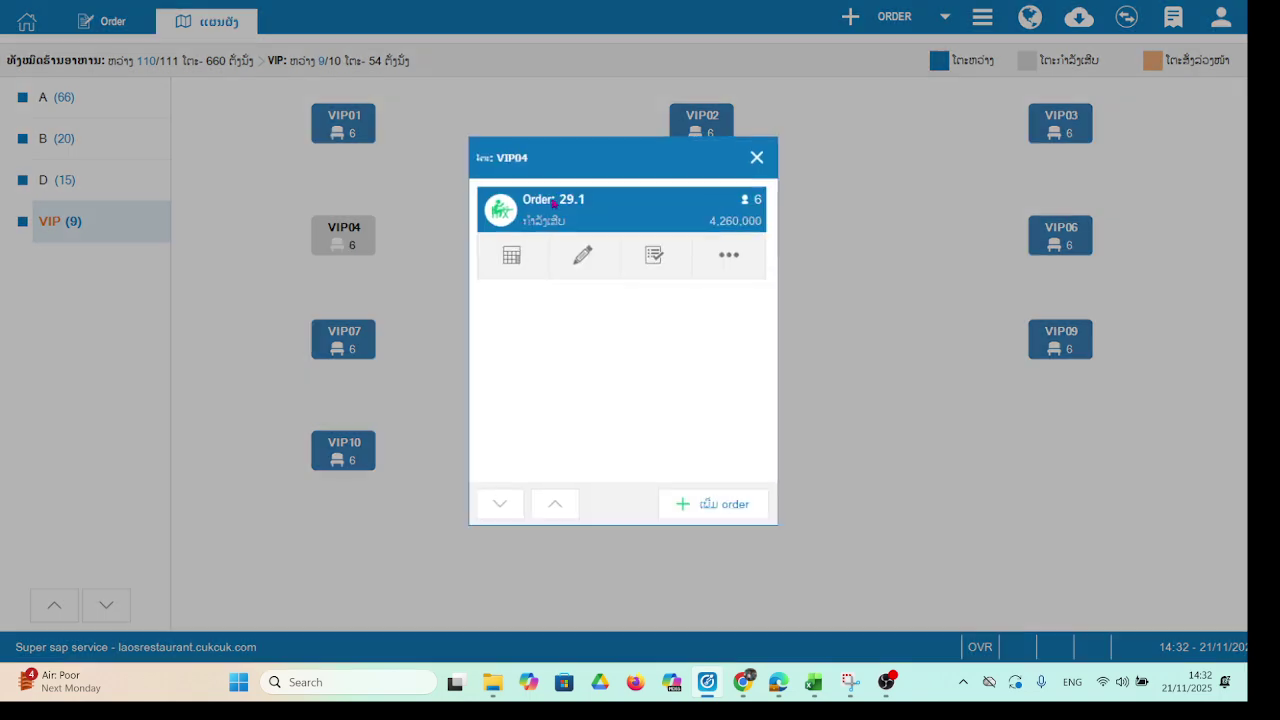
click(554, 203)
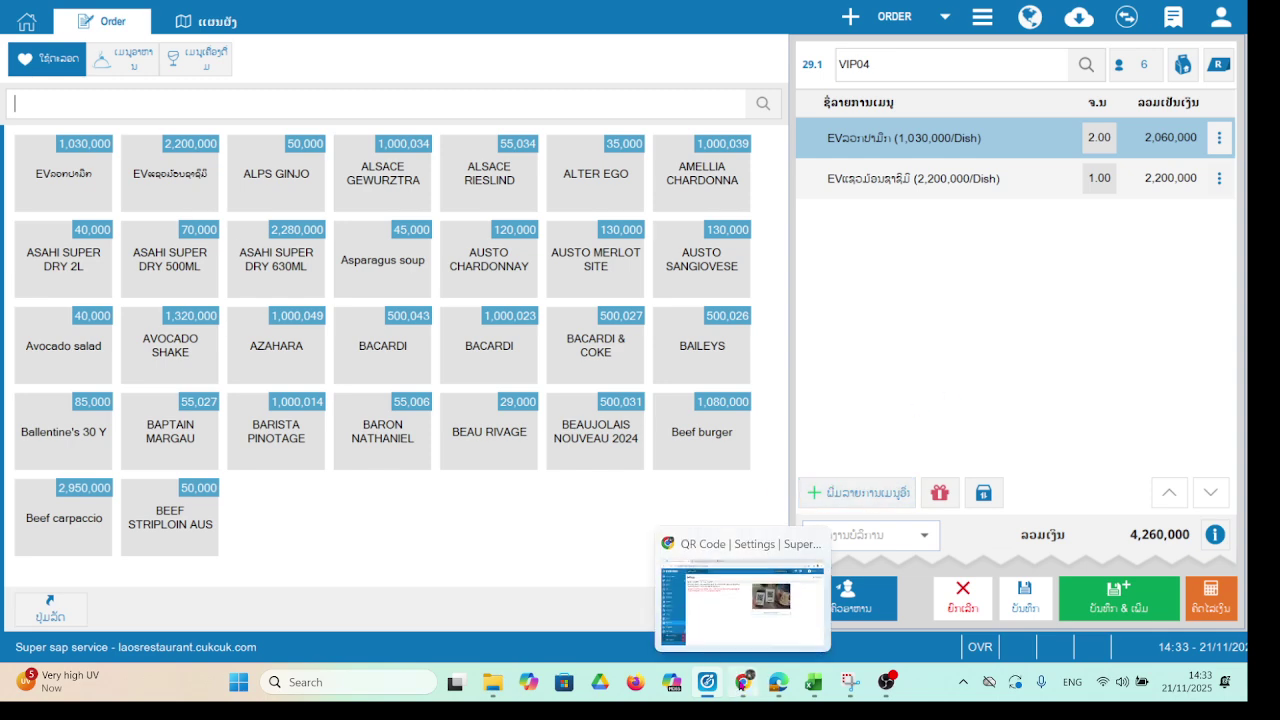
Step: Switch to the CUKCUK management site in Chrome and open the VIP area's layout from the restaurant map settings
click(743, 682)
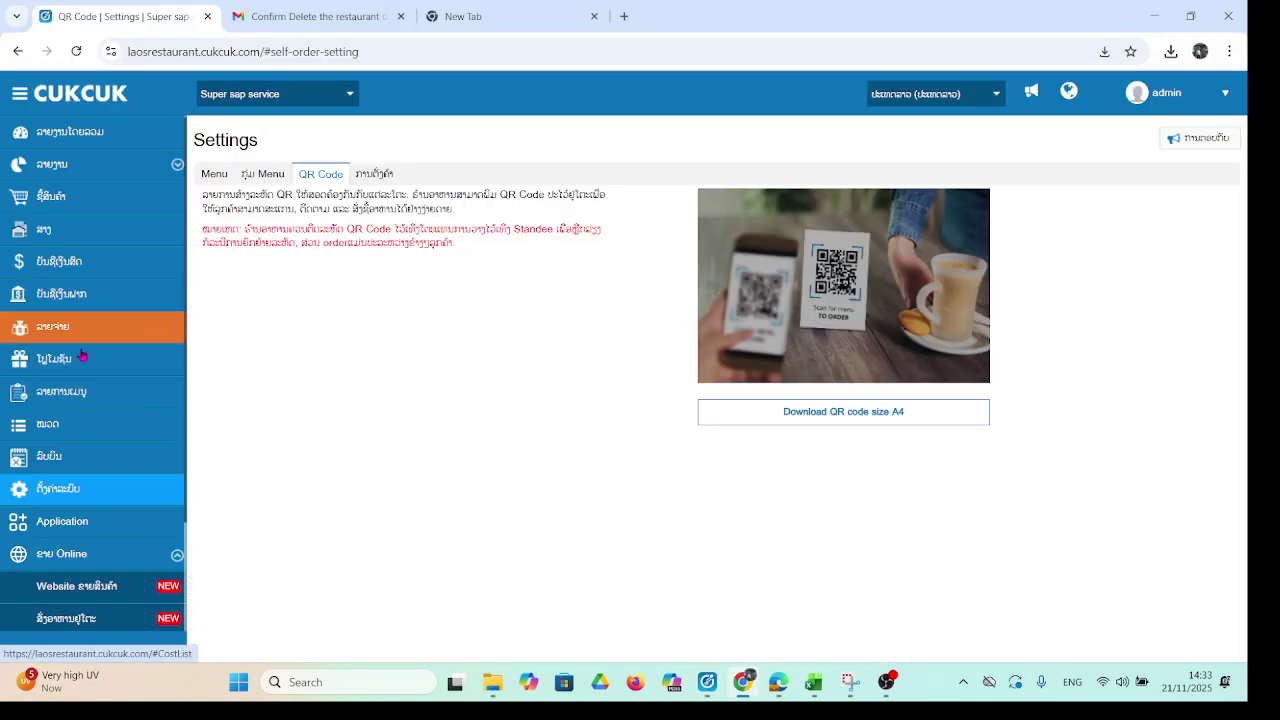
click(45, 489)
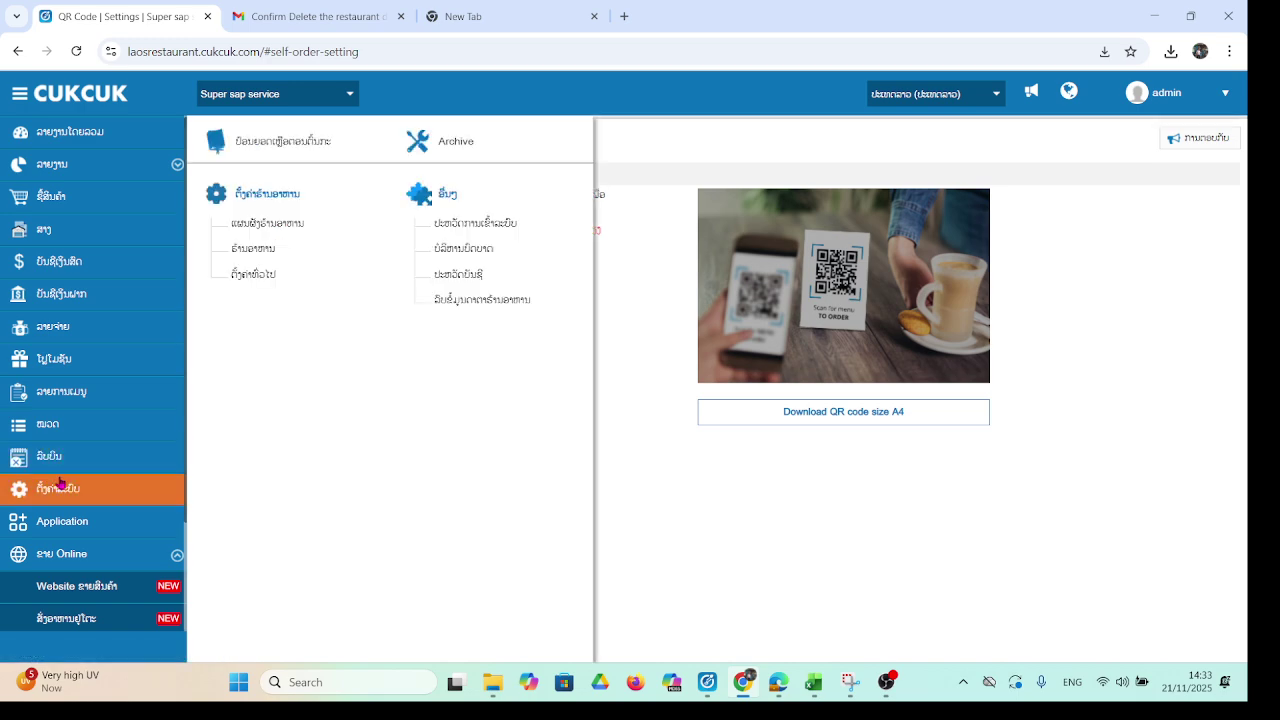
click(269, 226)
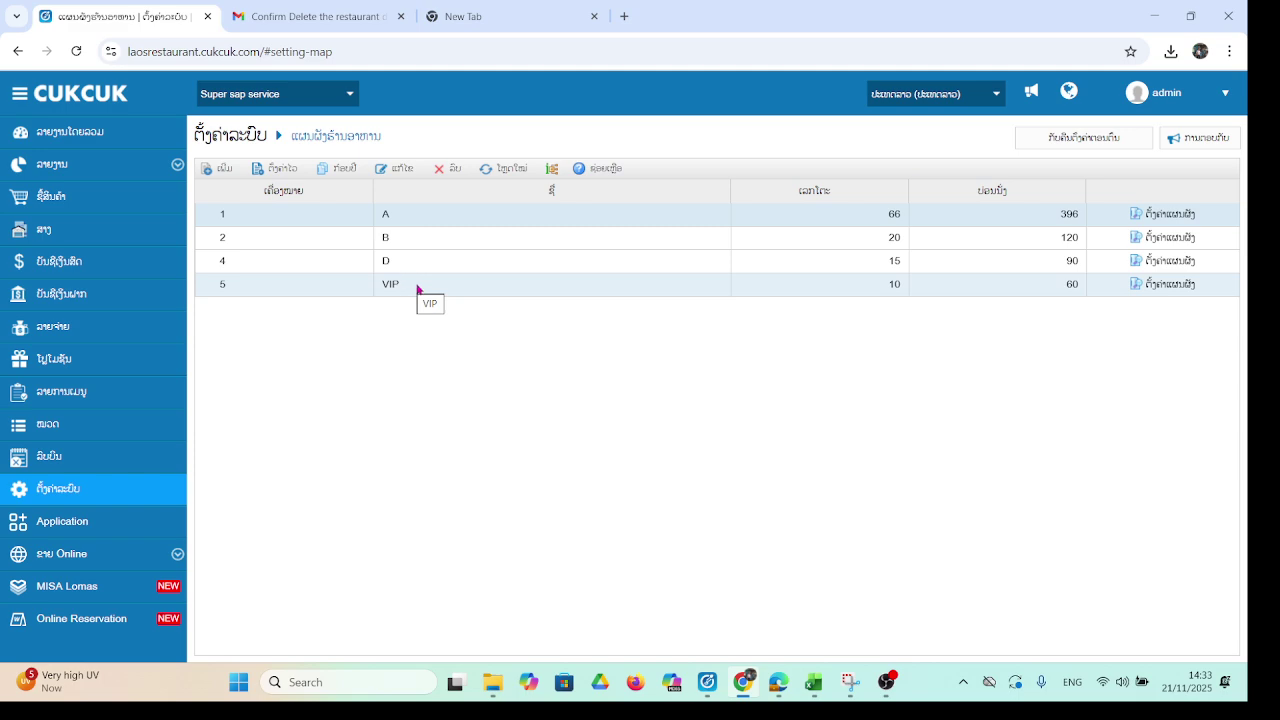
click(1172, 286)
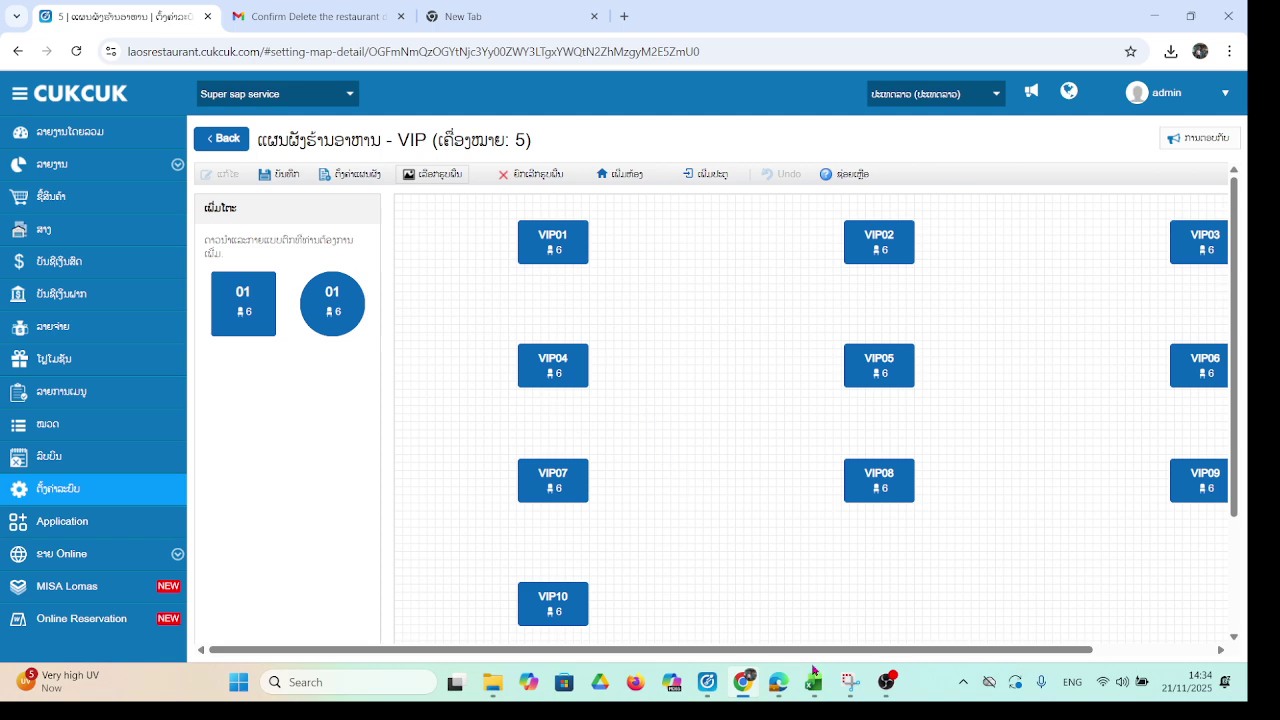
Step: Return to the CUKCUK sales app and settle table VIP04's order with 4,260,000 LAK in cash, printing and closing the bill
click(708, 682)
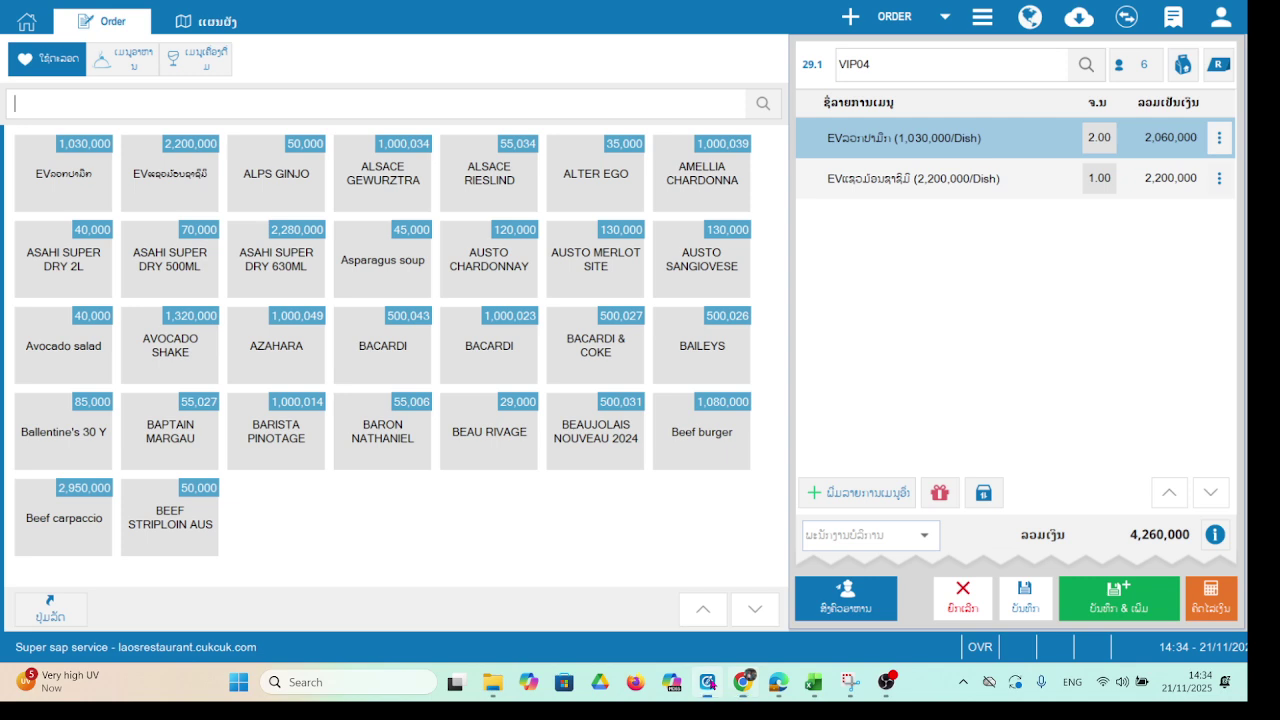
click(1212, 594)
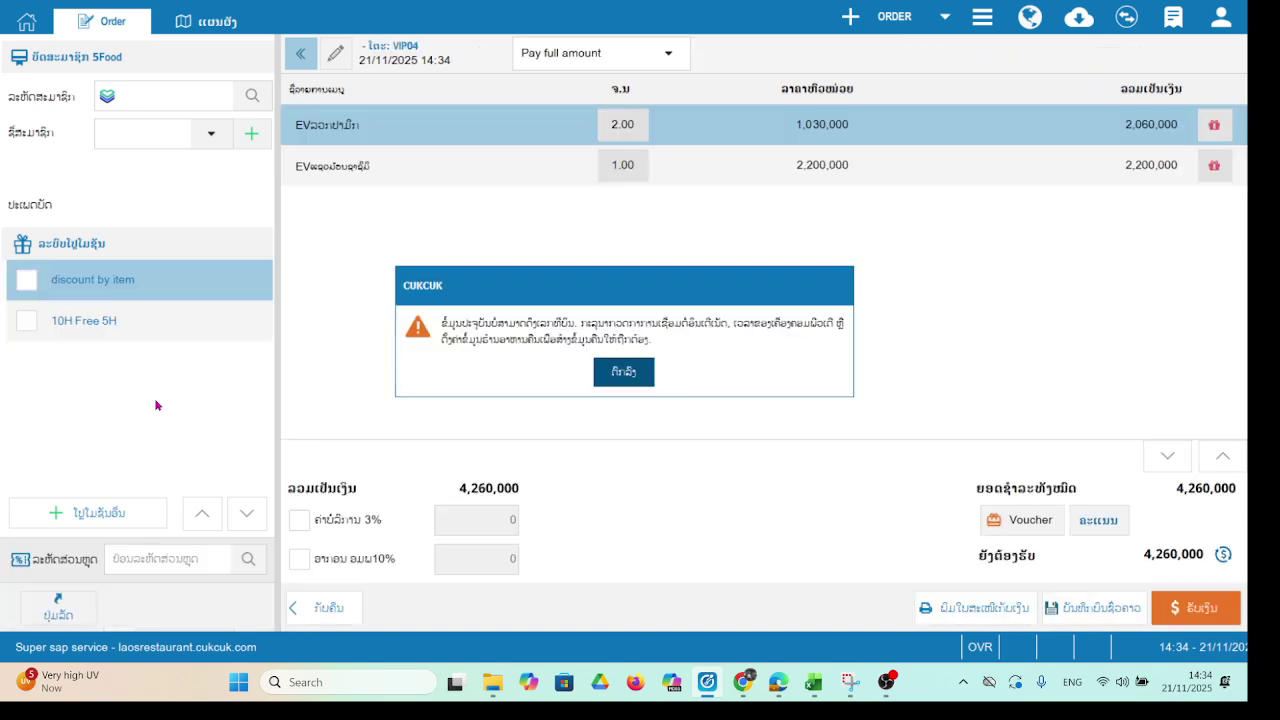
click(621, 371)
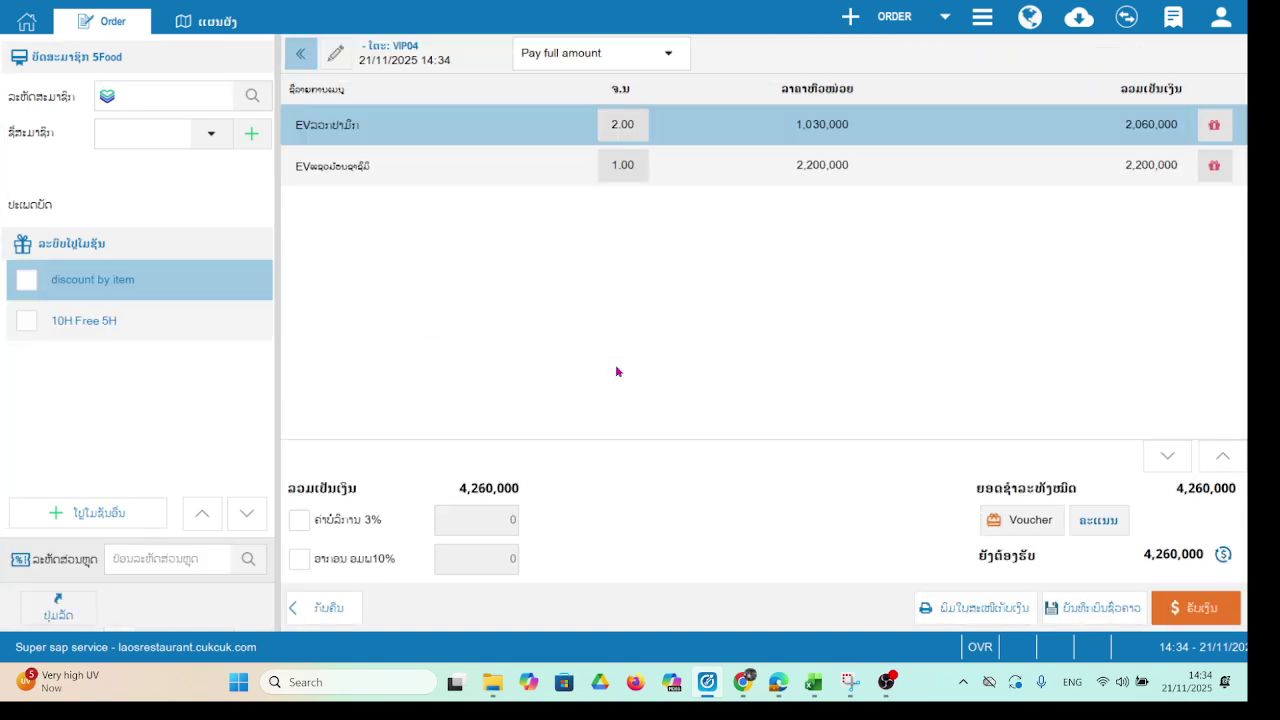
click(1128, 528)
click(1188, 610)
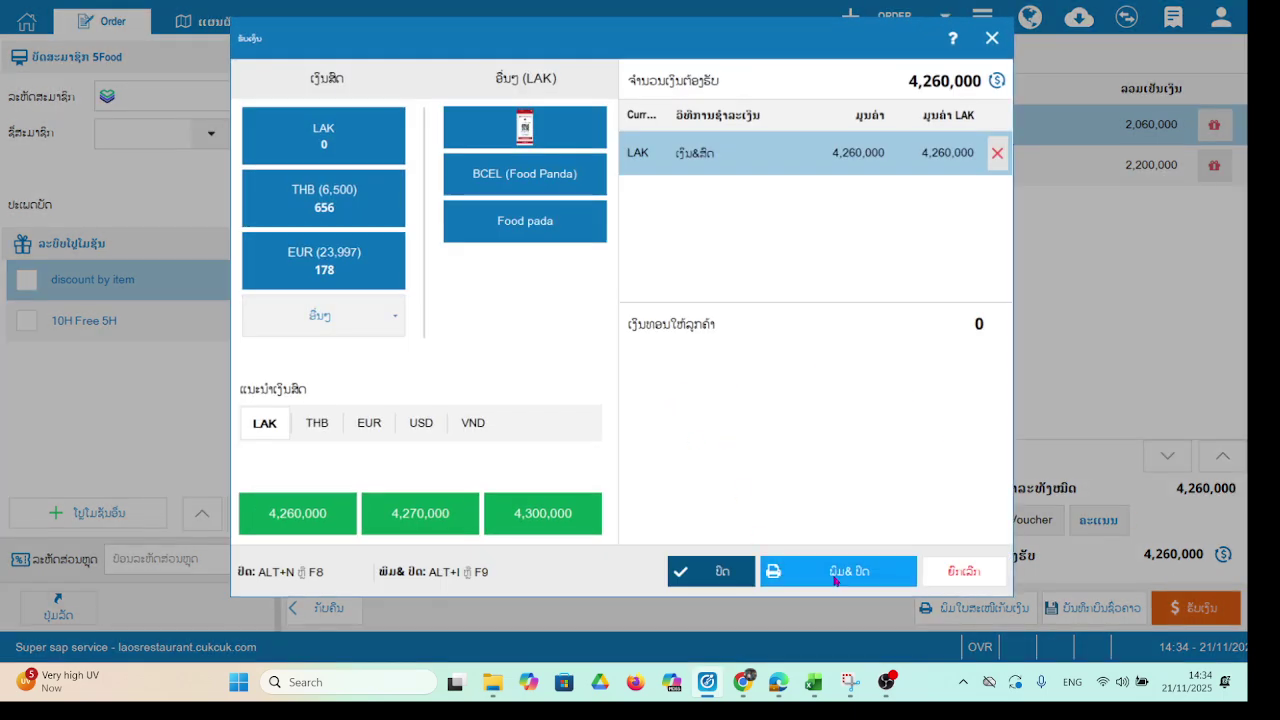
click(805, 570)
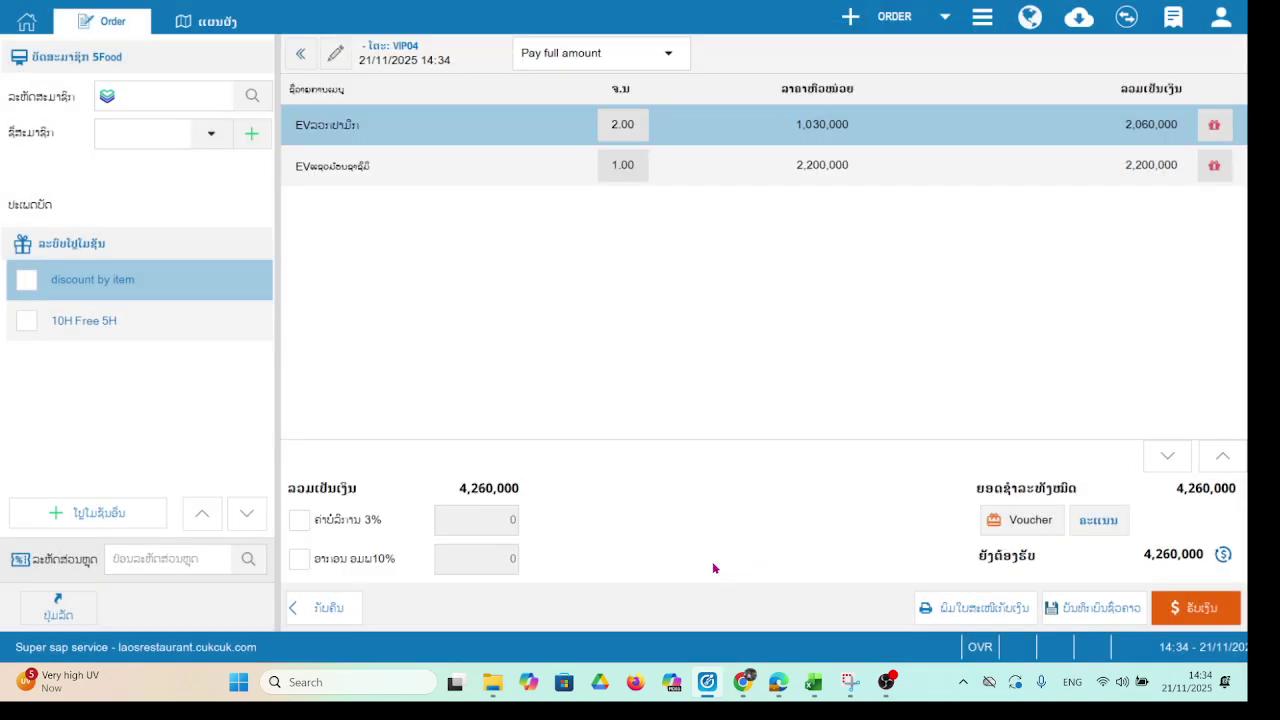
Step: Open the current shift's activity report, view its sales by item, and close the item breakdown
click(980, 24)
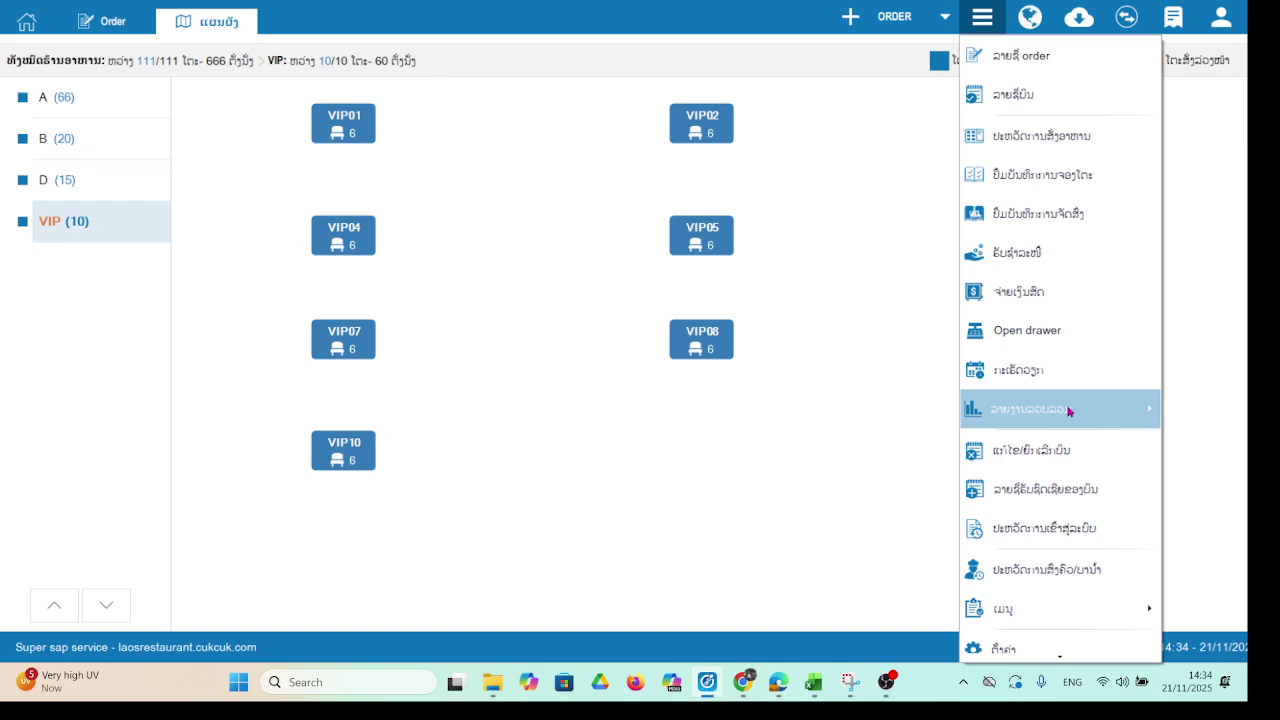
mouse_move(1067, 411)
click(865, 414)
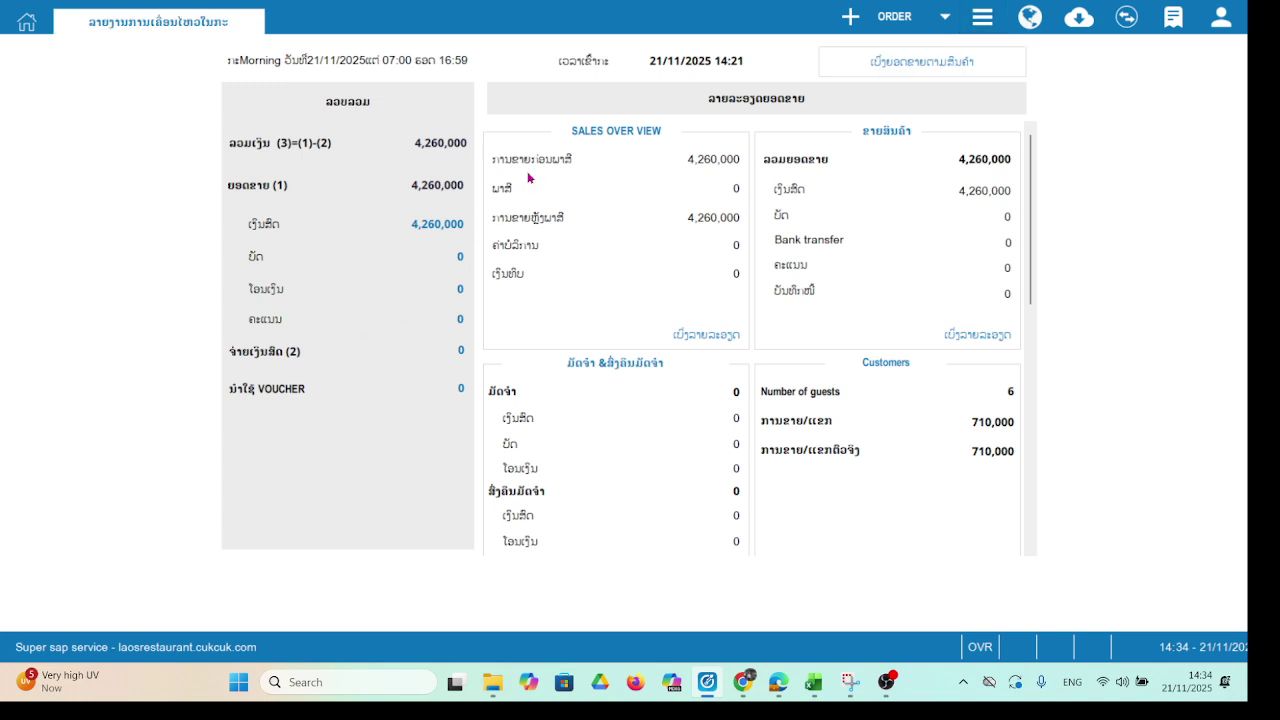
click(902, 60)
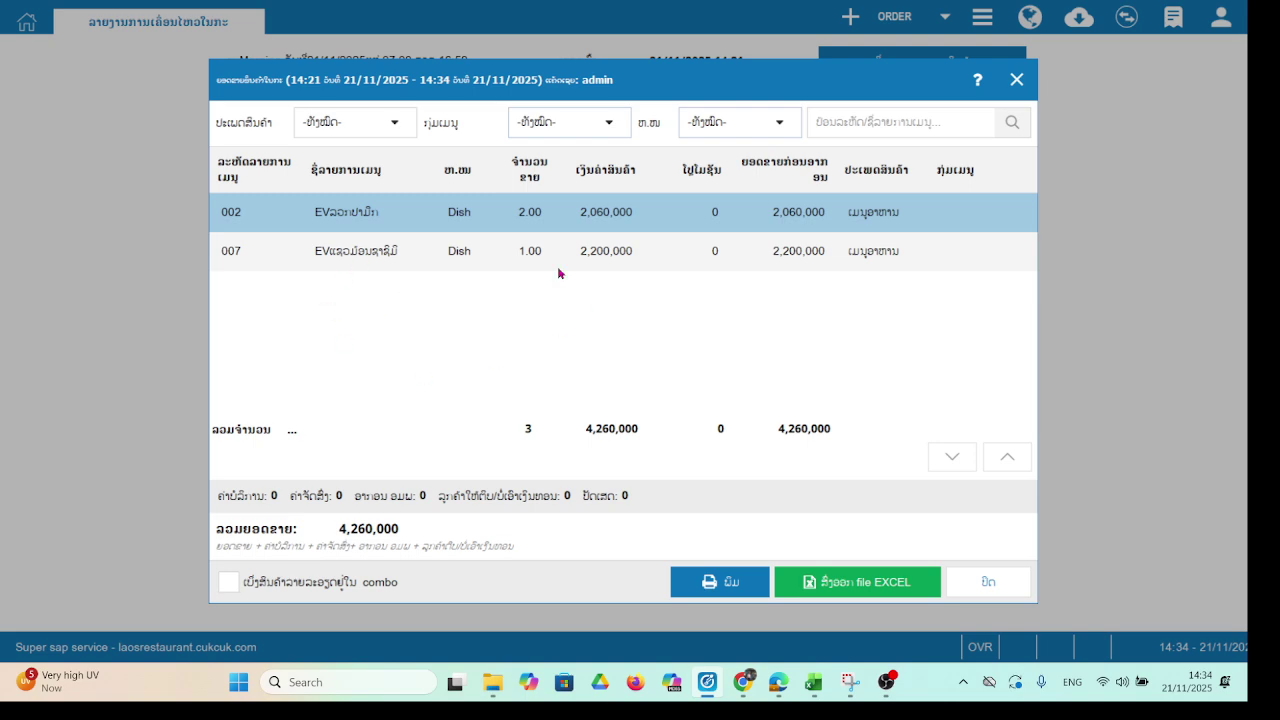
click(984, 581)
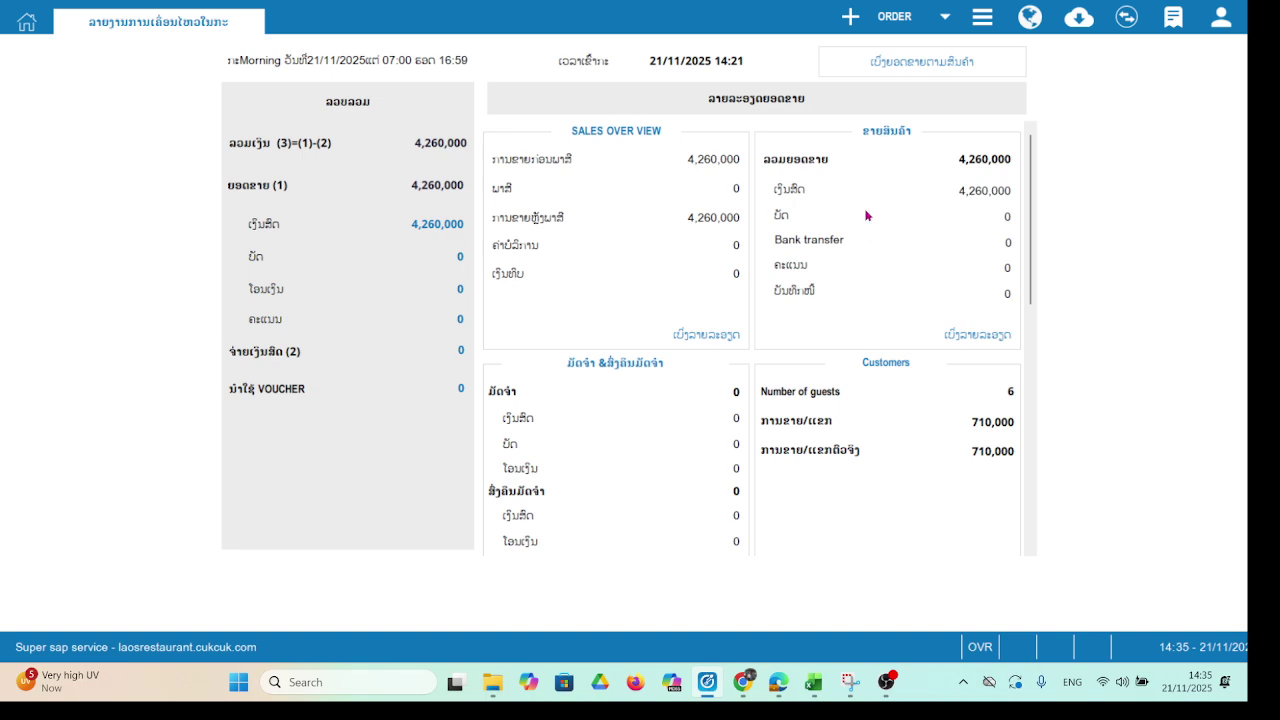
Step: Switch to the CUKCUK management site in Chrome and review the purchasing and sales options in the general system settings
click(746, 686)
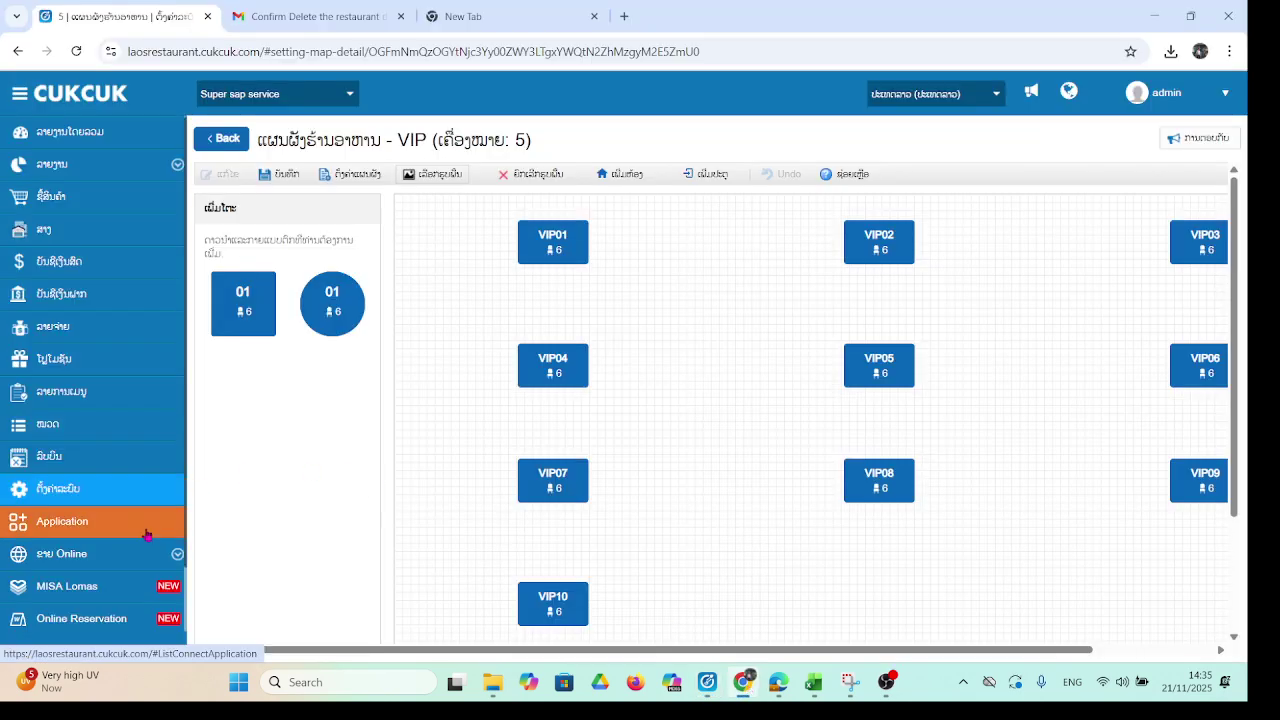
click(70, 490)
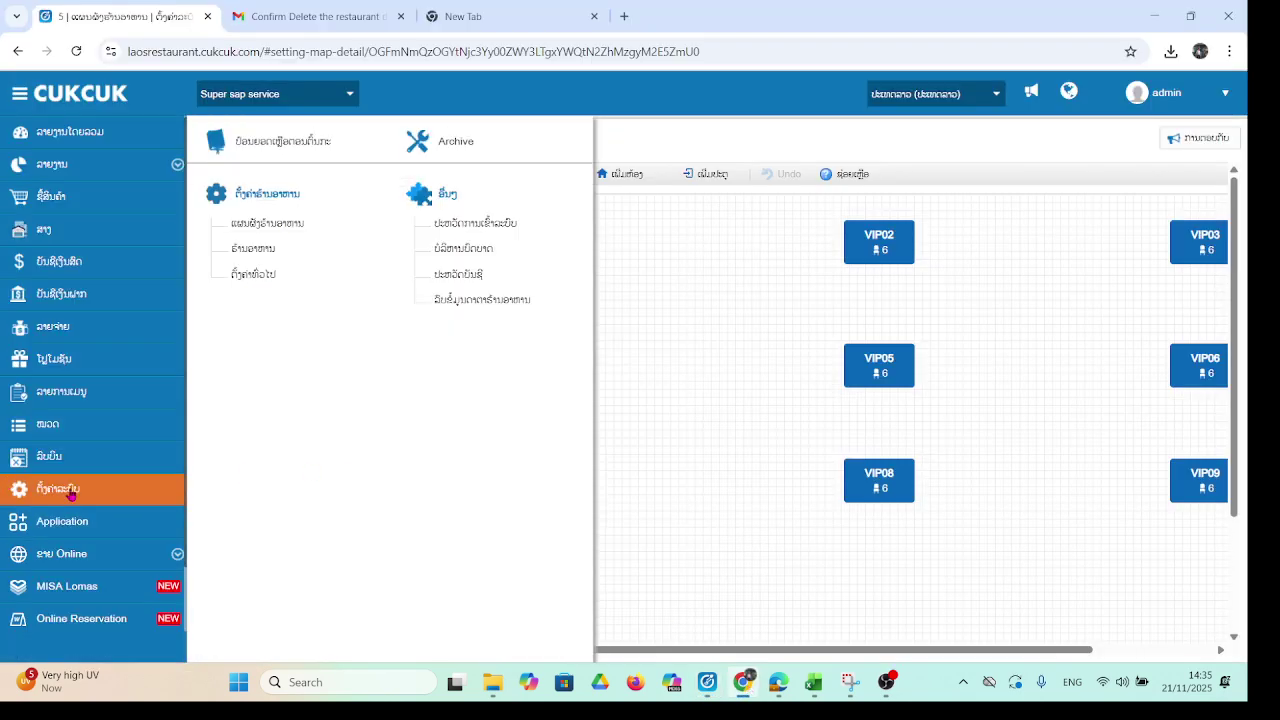
click(261, 276)
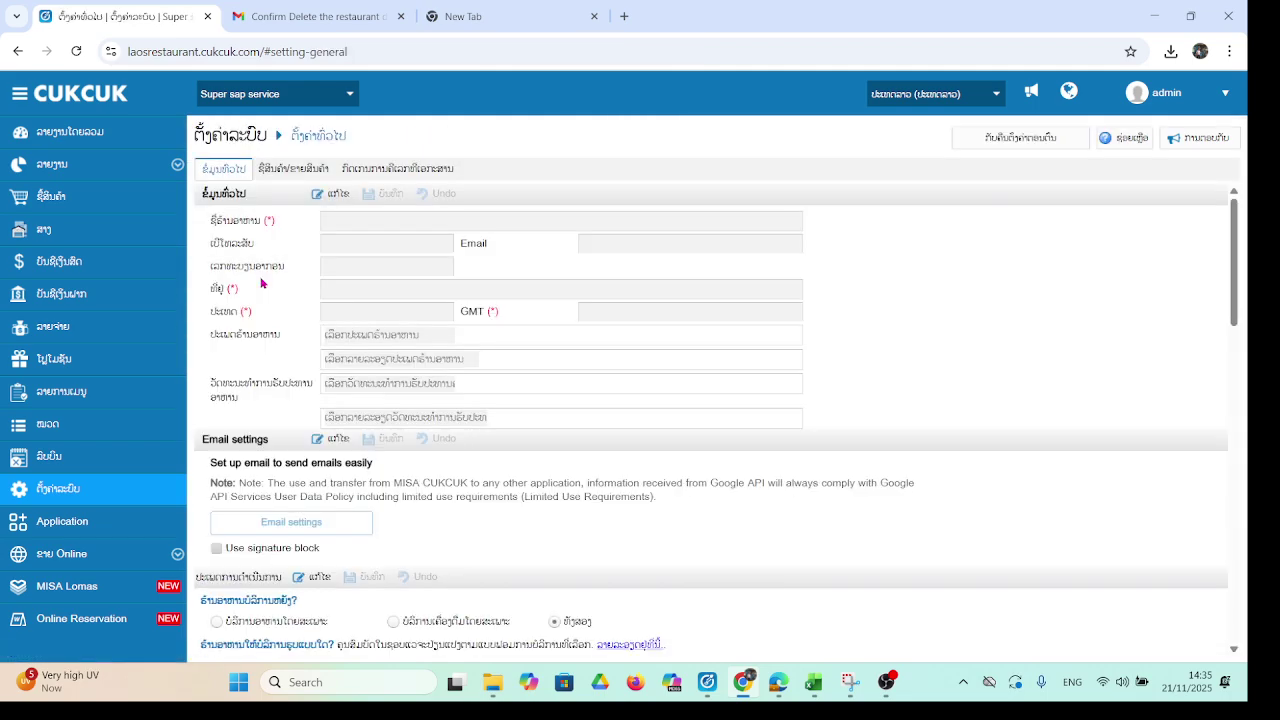
click(294, 177)
scroll(335, 418, down, 2)
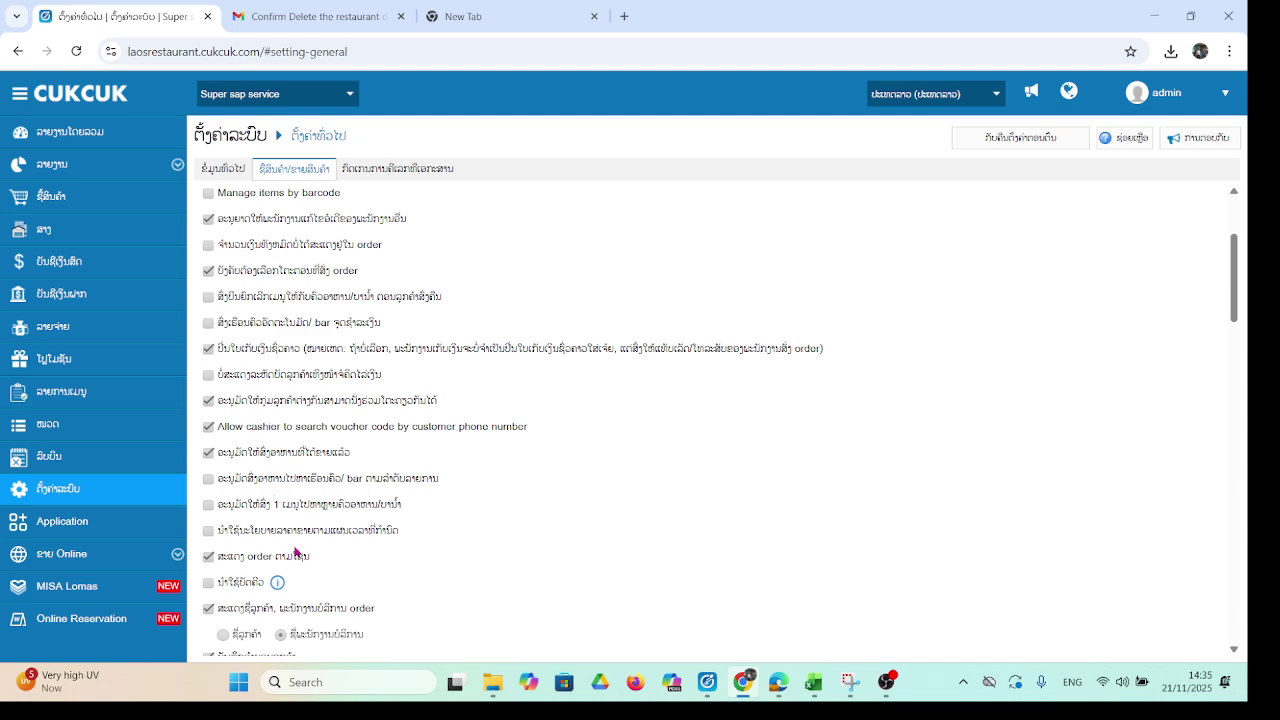
scroll(295, 551, down, 3)
scroll(295, 551, down, 4)
scroll(295, 551, down, 8)
scroll(295, 551, up, 12)
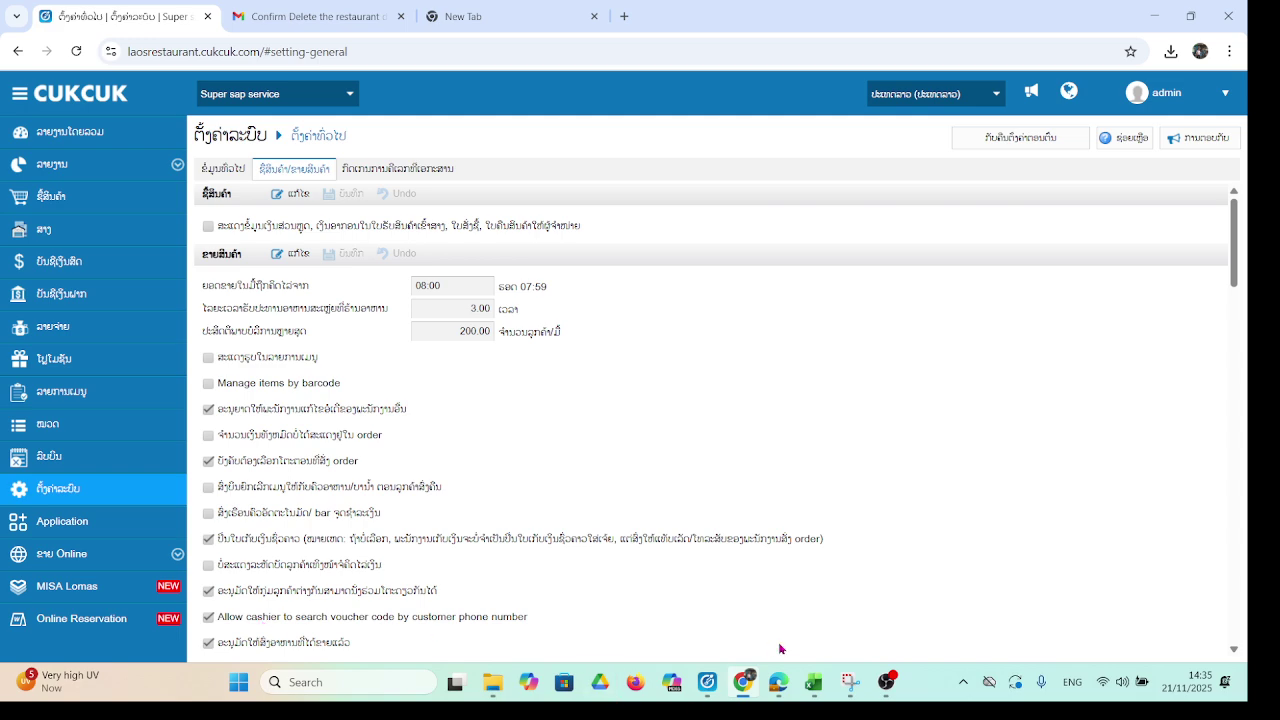
mouse_move(886, 684)
click(860, 605)
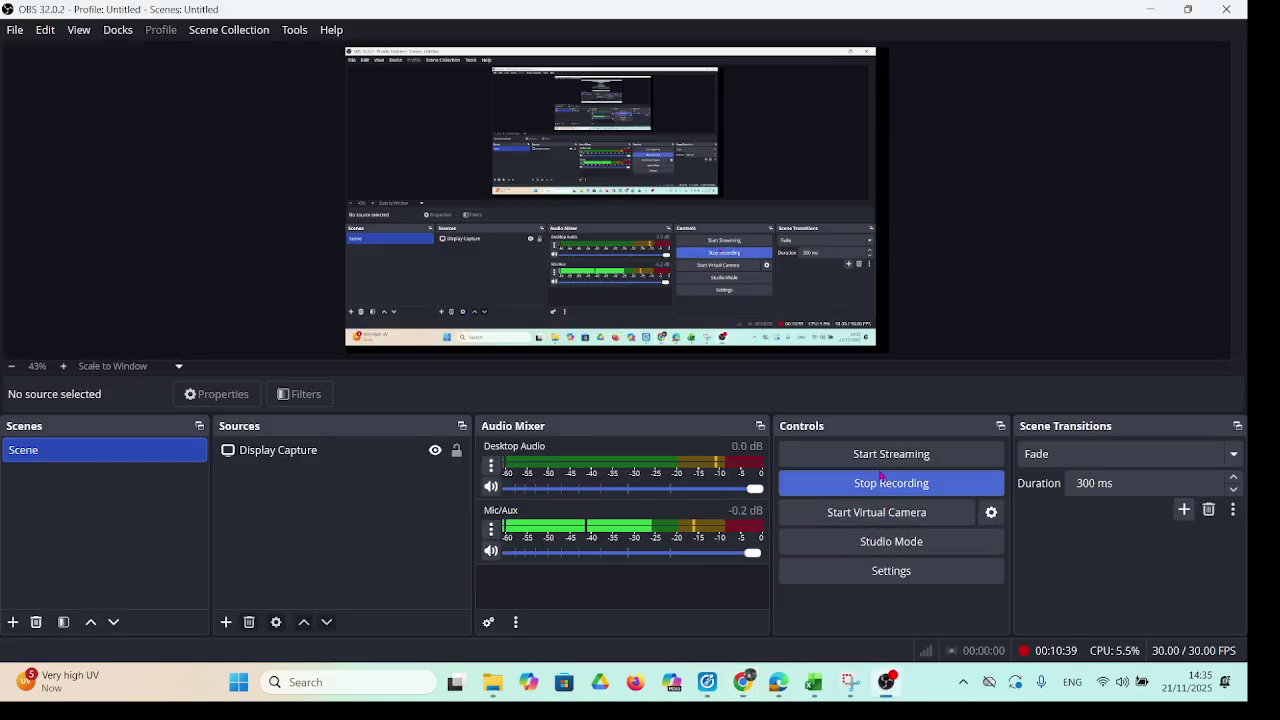